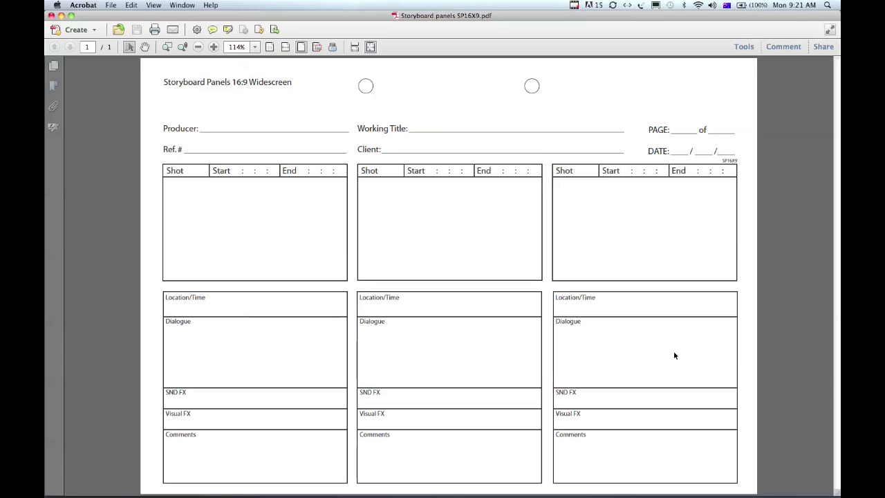
# Close the storyboard PDF and open Holden 2011 30s TVC.mov from the TVCs folder at its first frame.
pyautogui.press('super+q')
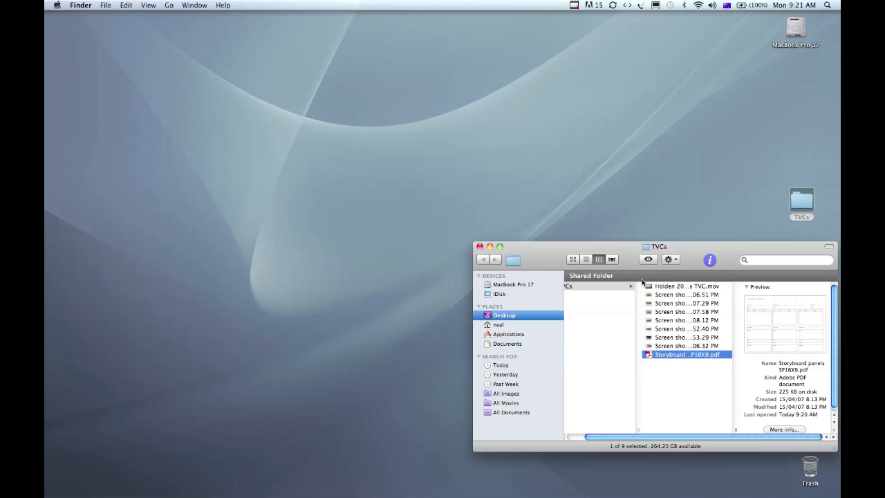
pyautogui.doubleClick(650, 288)
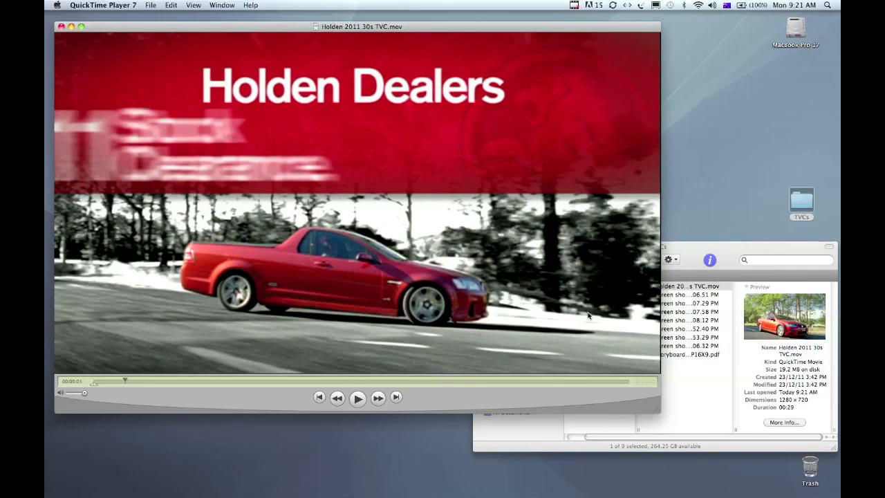
pyautogui.click(94, 381)
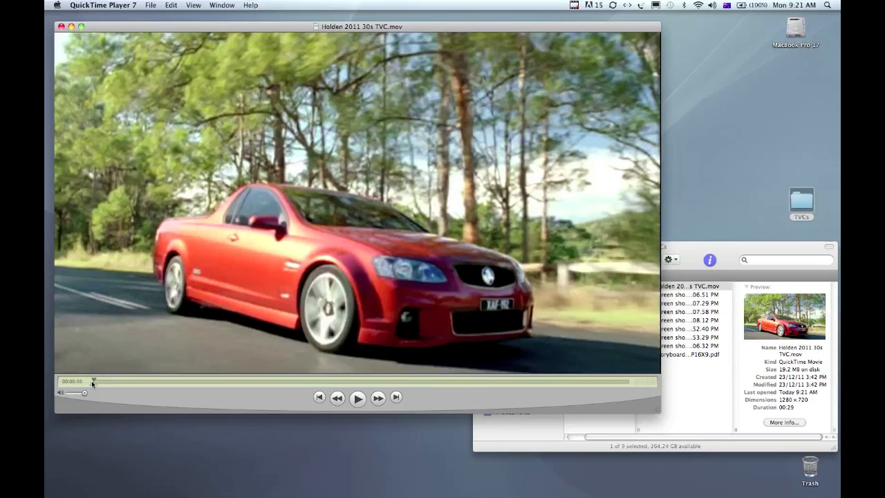
pyautogui.click(91, 381)
pyautogui.moveTo(96, 383); pyautogui.dragTo(395, 397)
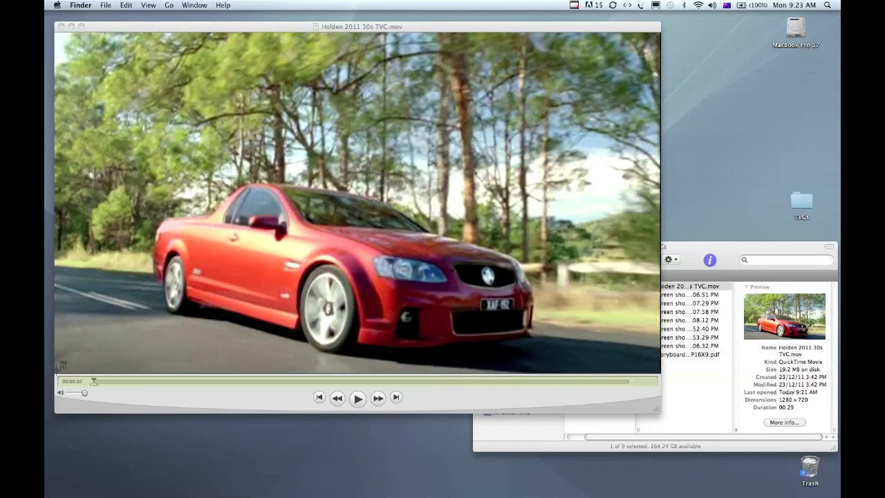
# Capture a screenshot of the commercial's opening car frame, cropped to the picture area, and preview the saved image.
pyautogui.moveTo(56, 370); pyautogui.dragTo(659, 36)
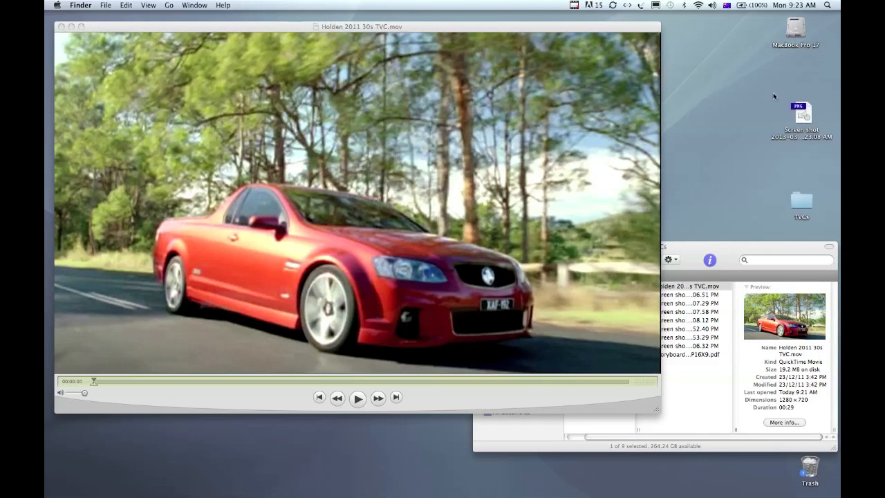
pyautogui.click(799, 112)
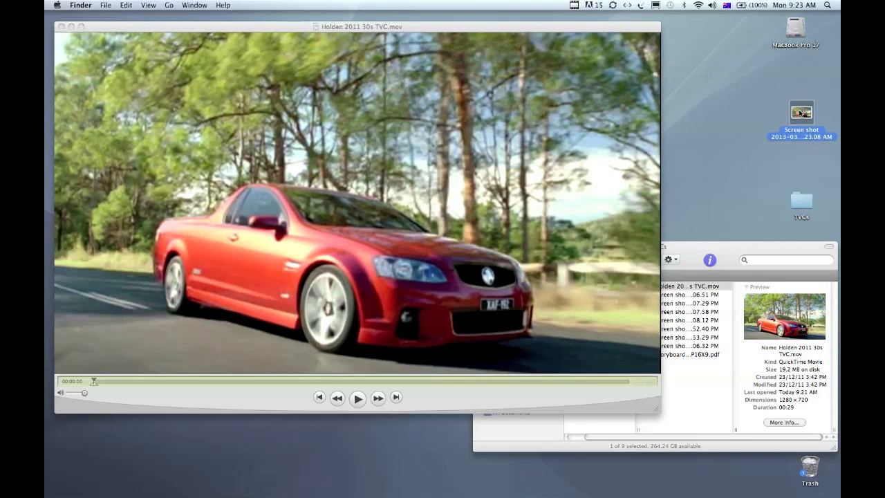
pyautogui.press('space')
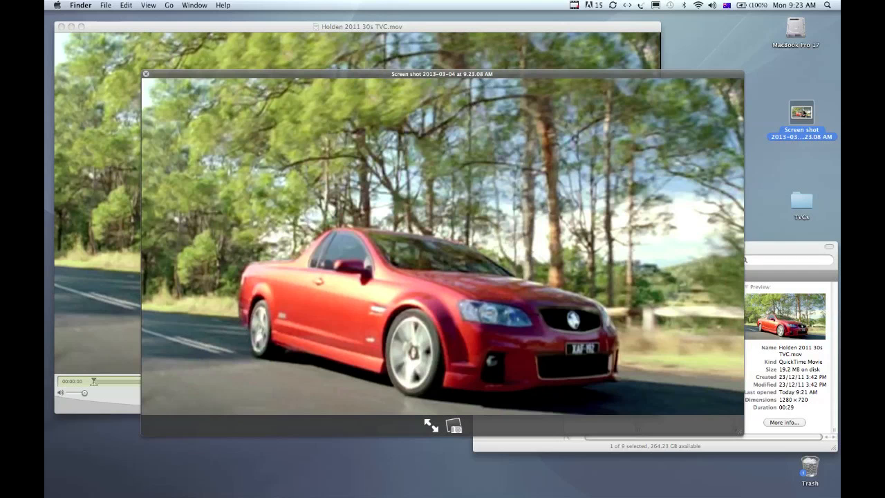
pyautogui.press('space')
# Advance the commercial to the 2011 Stock Clearance title at 00:00:02 and capture the full frame as a second screenshot.
pyautogui.click(95, 382)
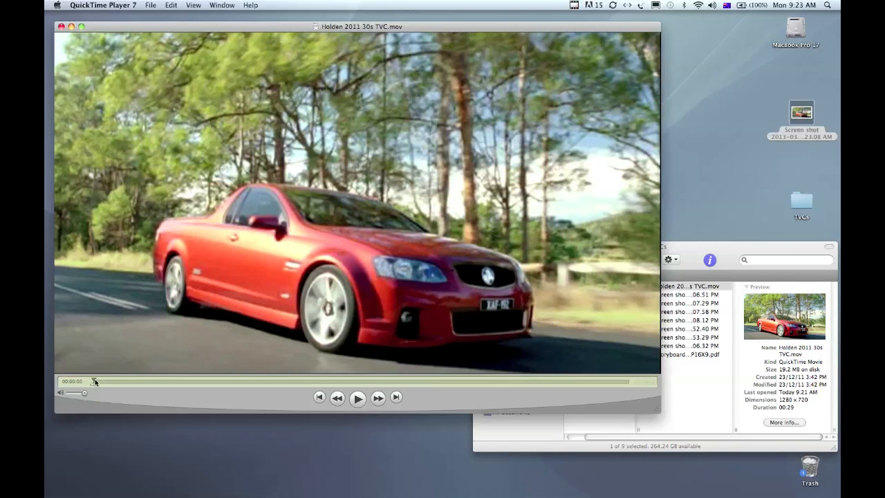
pyautogui.moveTo(95, 382); pyautogui.dragTo(130, 382)
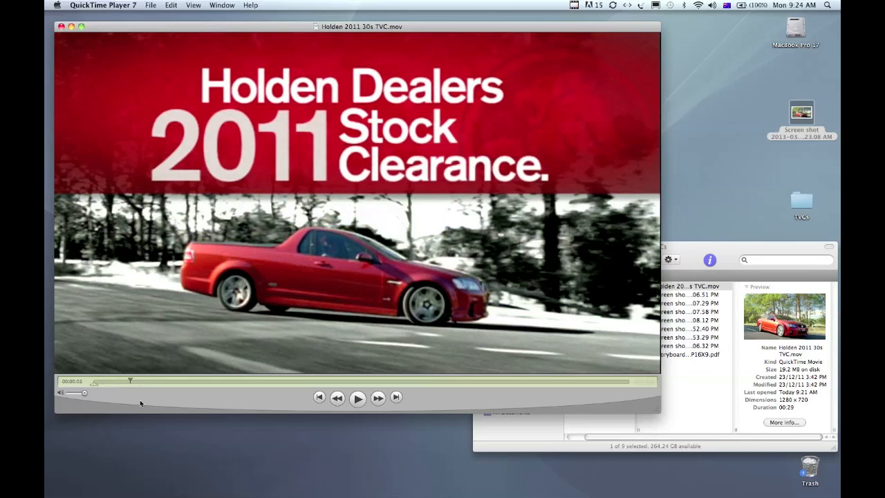
pyautogui.press('super+shift+4')
pyautogui.moveTo(56, 32); pyautogui.dragTo(659, 374)
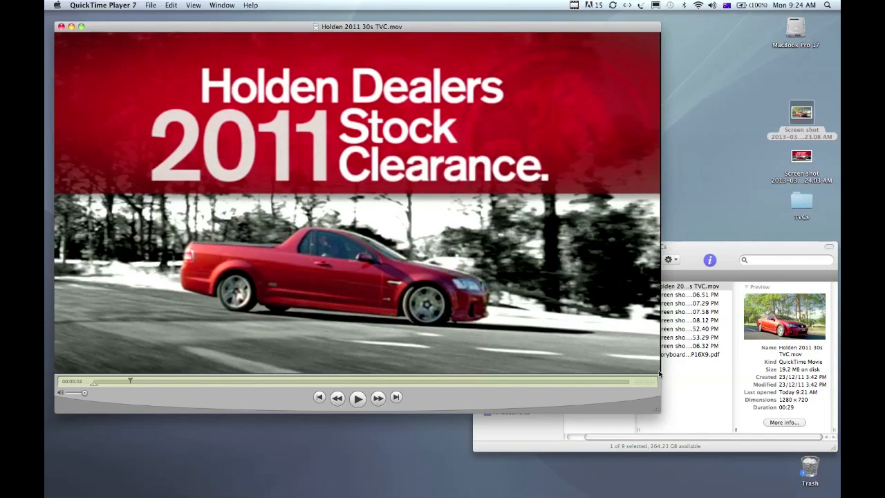
pyautogui.moveTo(130, 378); pyautogui.dragTo(219, 387)
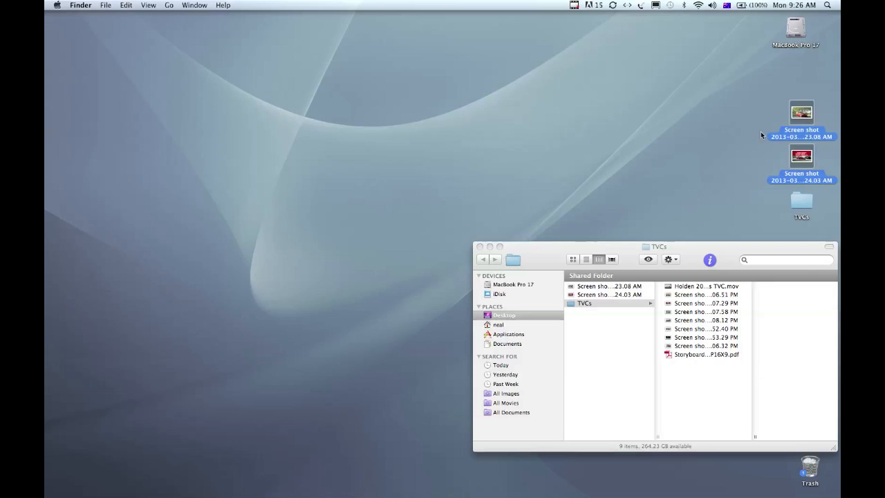
# Preview the existing screenshots in the TVCs folder and move the two new desktop screenshots into that folder.
pyautogui.click(673, 297)
pyautogui.click(673, 296)
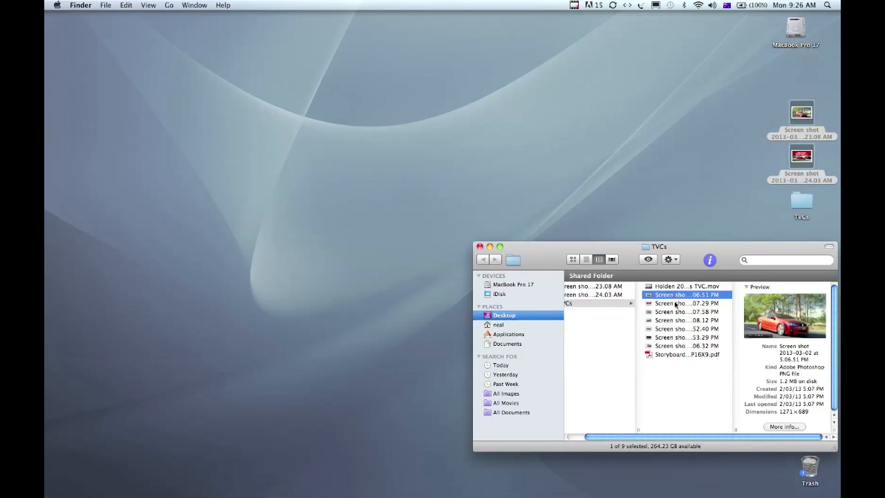
pyautogui.click(676, 304)
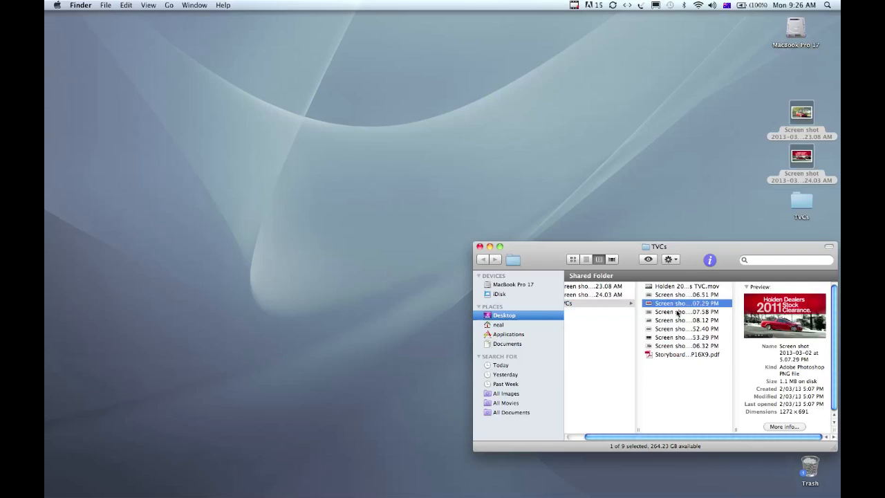
pyautogui.click(678, 312)
pyautogui.click(679, 321)
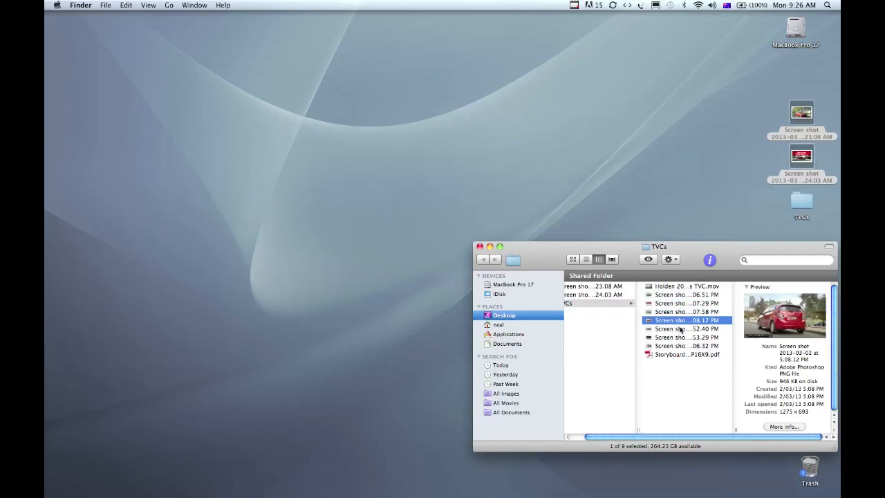
pyautogui.click(679, 329)
pyautogui.click(683, 338)
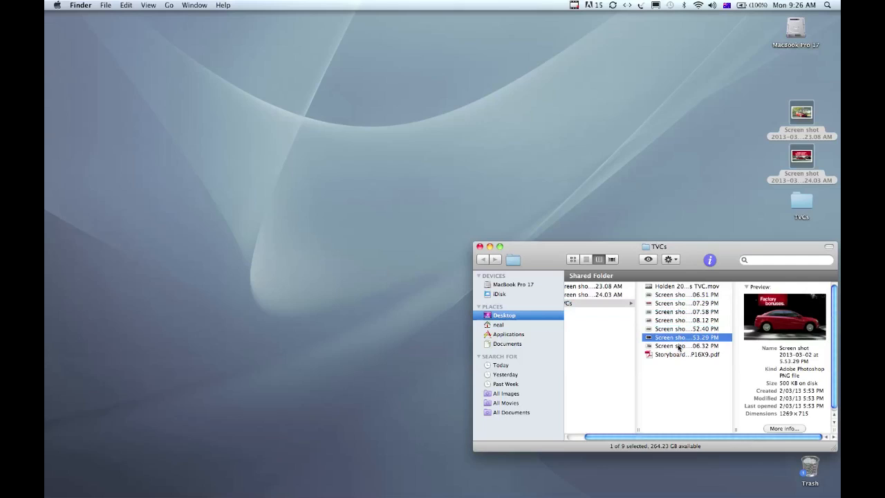
pyautogui.click(679, 345)
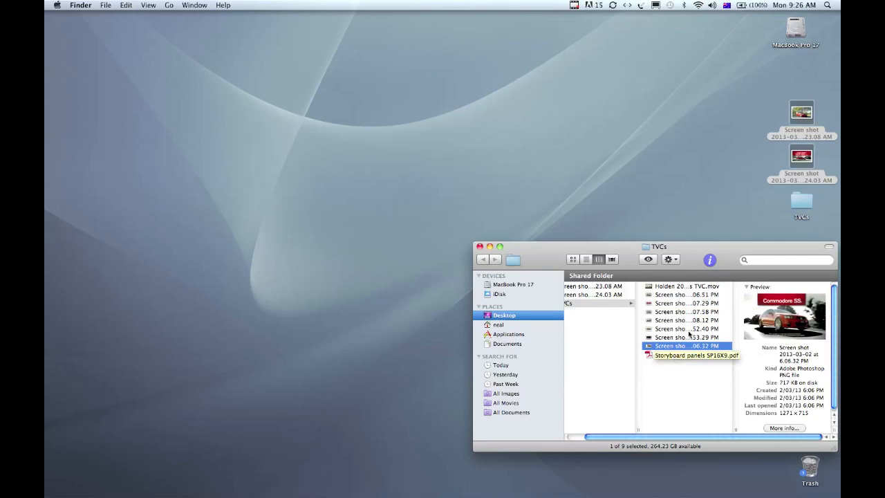
pyautogui.moveTo(800, 116); pyautogui.dragTo(671, 373)
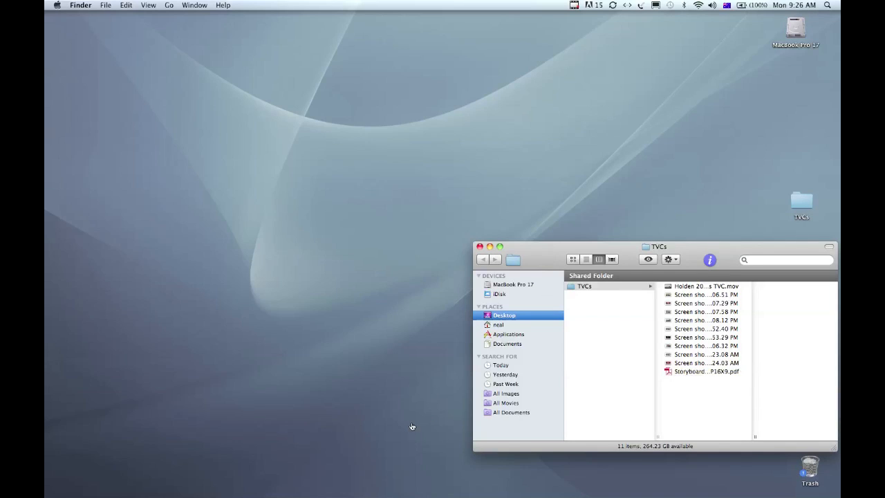
# Switch to InDesign and create a one-page A4 landscape print document with facing pages turned off.
pyautogui.press('super+Tab')
pyautogui.click(598, 247)
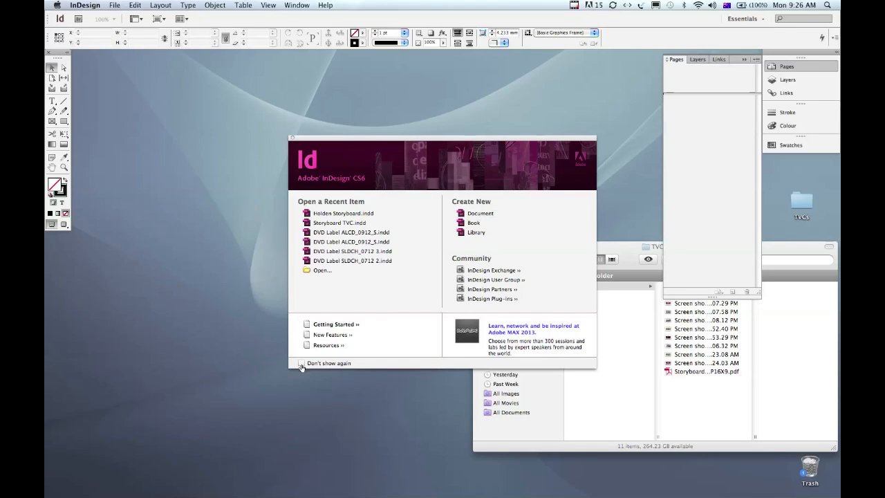
pyautogui.click(115, 5)
pyautogui.moveTo(118, 20)
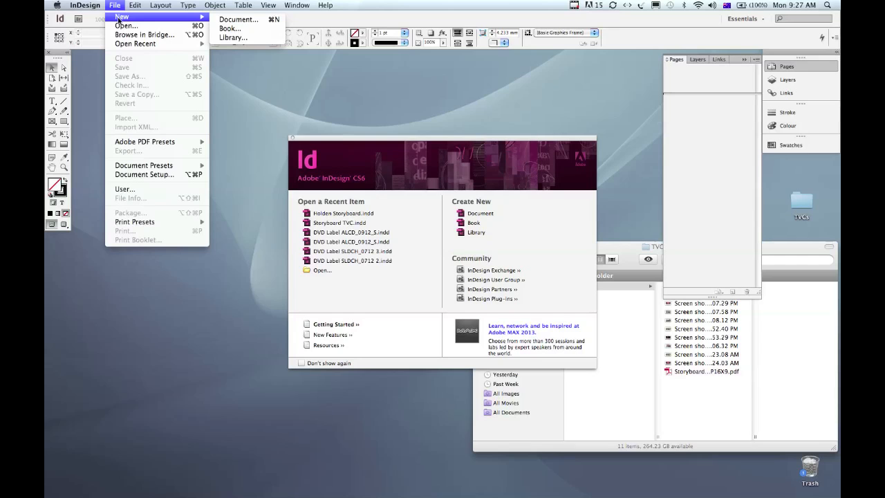
pyautogui.click(230, 20)
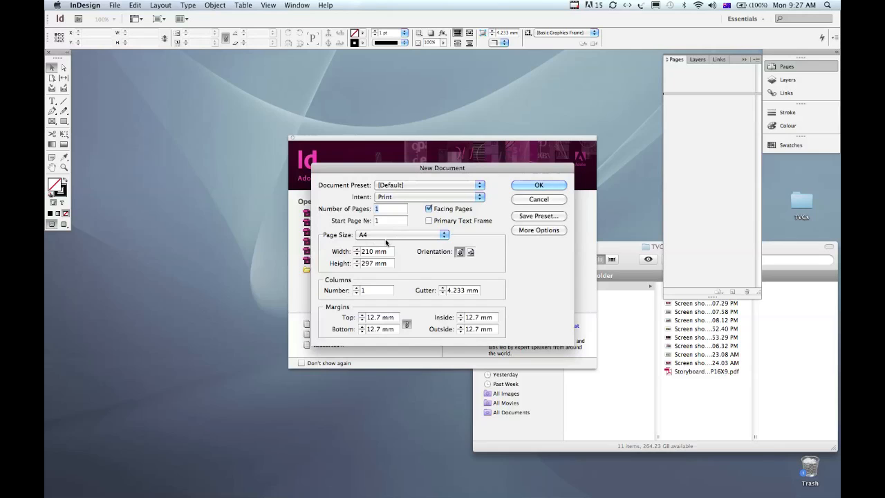
pyautogui.click(470, 252)
pyautogui.click(429, 209)
pyautogui.click(538, 185)
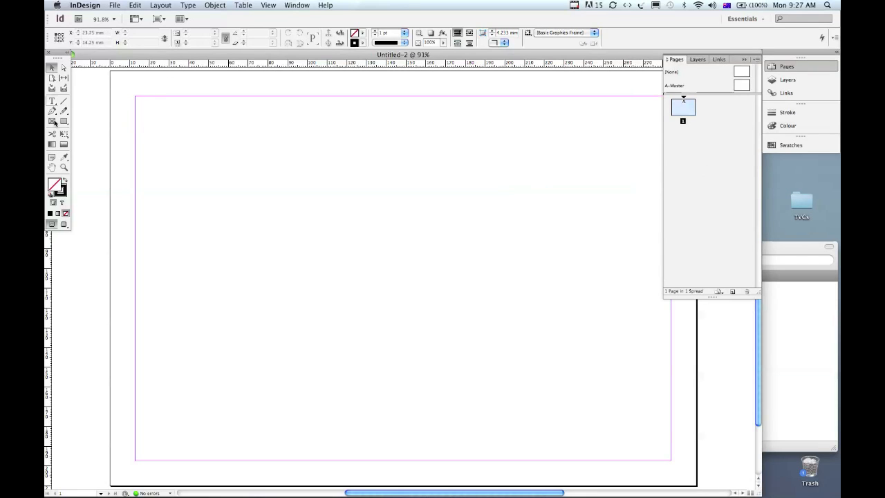
# Resize the document window to fit between the tools and the Pages panel, and open the A-Master page for editing.
pyautogui.moveTo(105, 55); pyautogui.dragTo(132, 56)
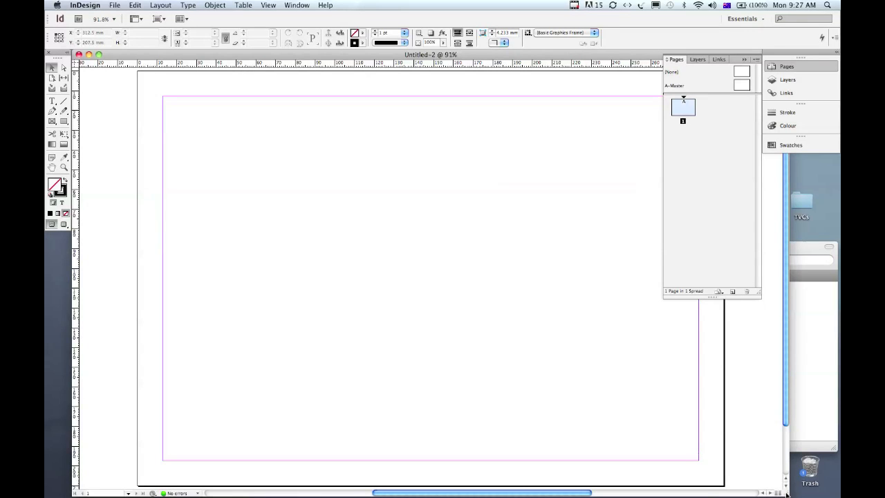
pyautogui.moveTo(787, 495); pyautogui.dragTo(660, 482)
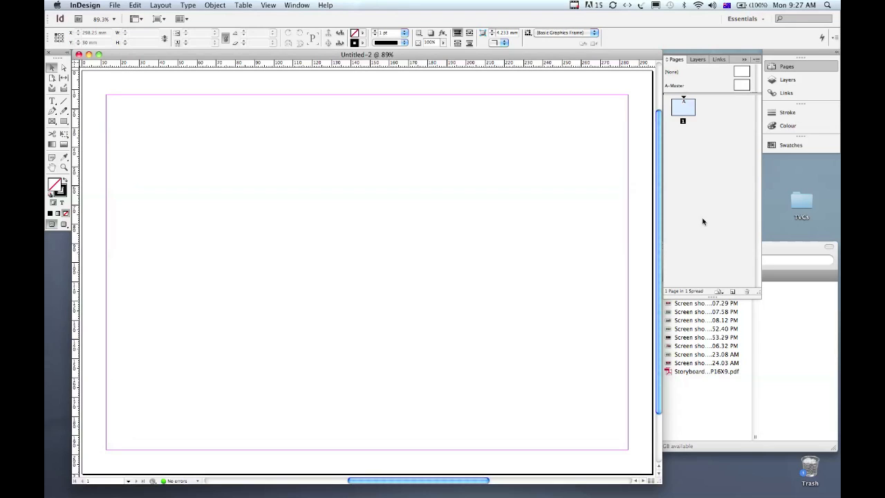
pyautogui.click(683, 87)
pyautogui.moveTo(683, 87)
pyautogui.mouseDown()
pyautogui.moveTo(689, 111)
pyautogui.moveTo(682, 103)
pyautogui.mouseUp()
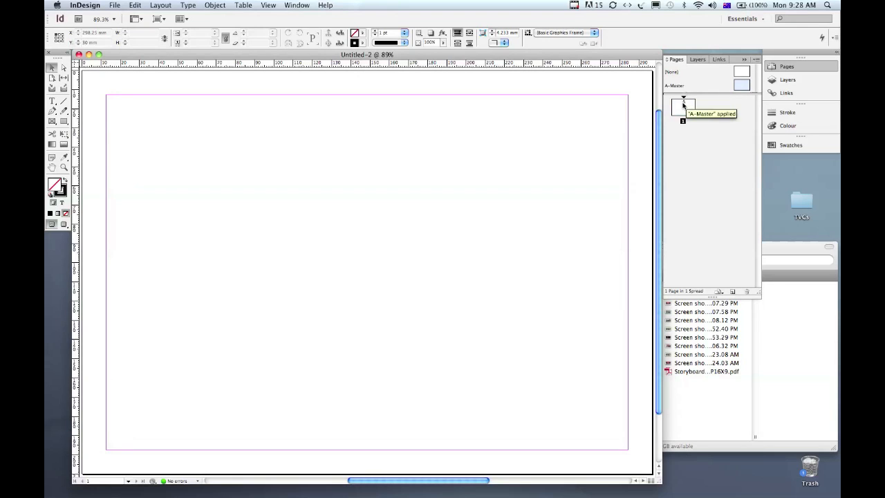
pyautogui.doubleClick(739, 86)
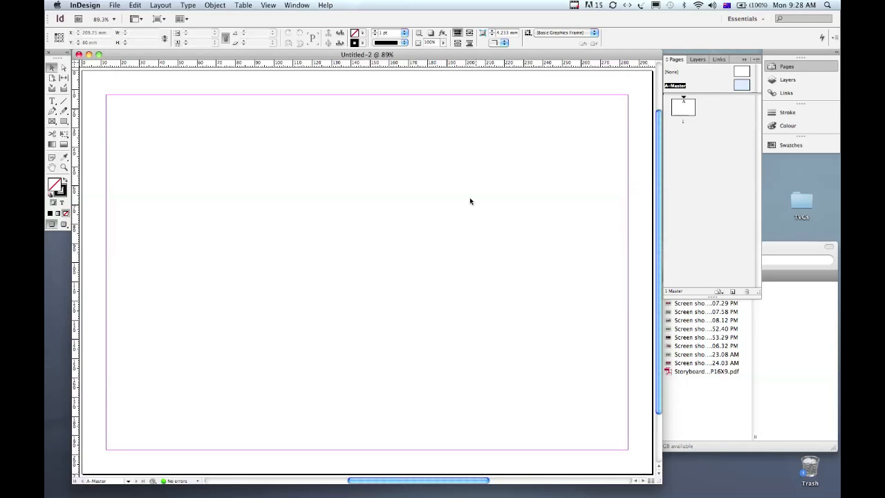
# Bring Storyboard panels SP16X9.pdf from the TVCs folder onto the A-Master page, aligned to the page's upper-left corner.
pyautogui.click(712, 387)
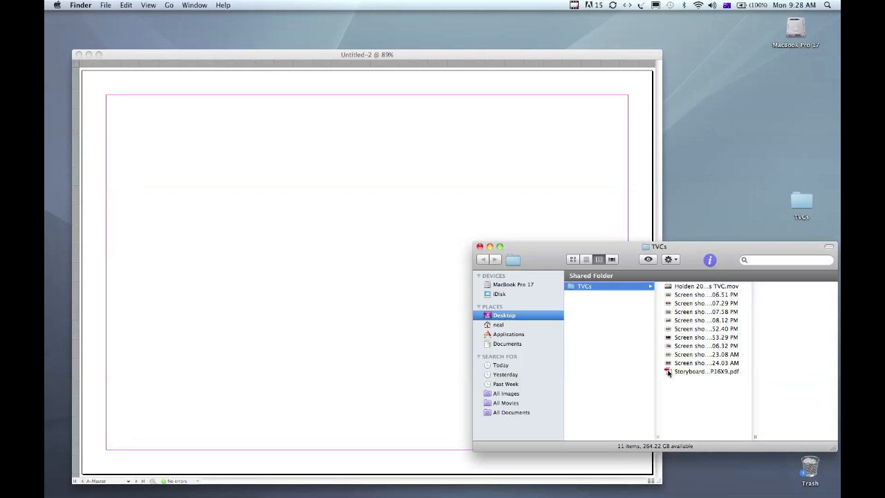
pyautogui.click(667, 372)
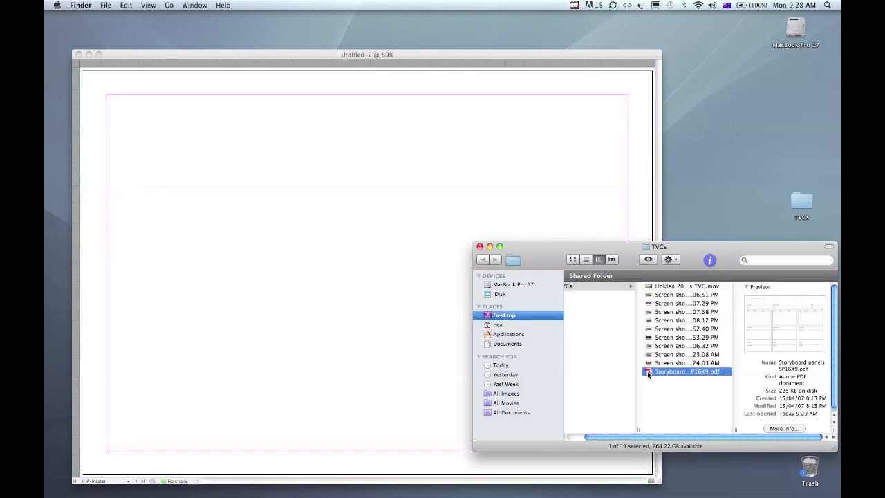
pyautogui.moveTo(648, 374); pyautogui.dragTo(197, 129)
pyautogui.click(296, 133)
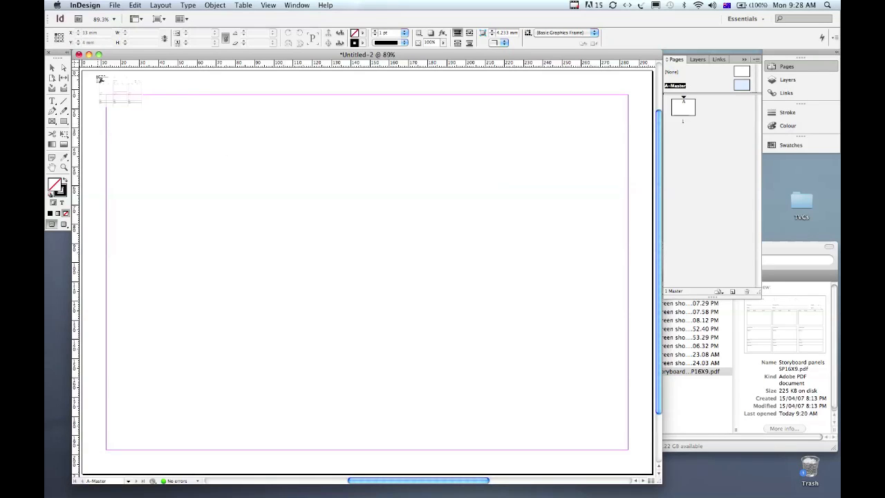
pyautogui.click(86, 72)
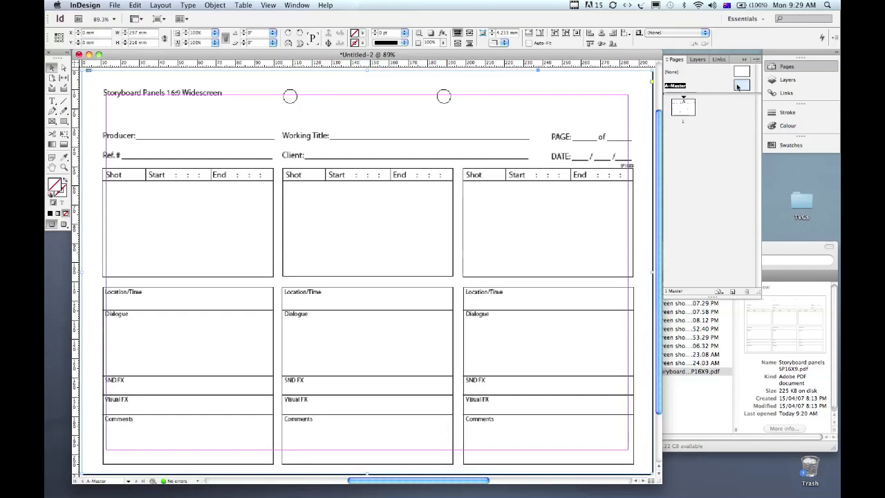
# Check the storyboard template on the master and page thumbnails, and delete the placed PDF from the A-Master page.
pyautogui.moveTo(724, 94); pyautogui.dragTo(683, 112)
pyautogui.moveTo(665, 93); pyautogui.dragTo(687, 104)
pyautogui.press('Delete')
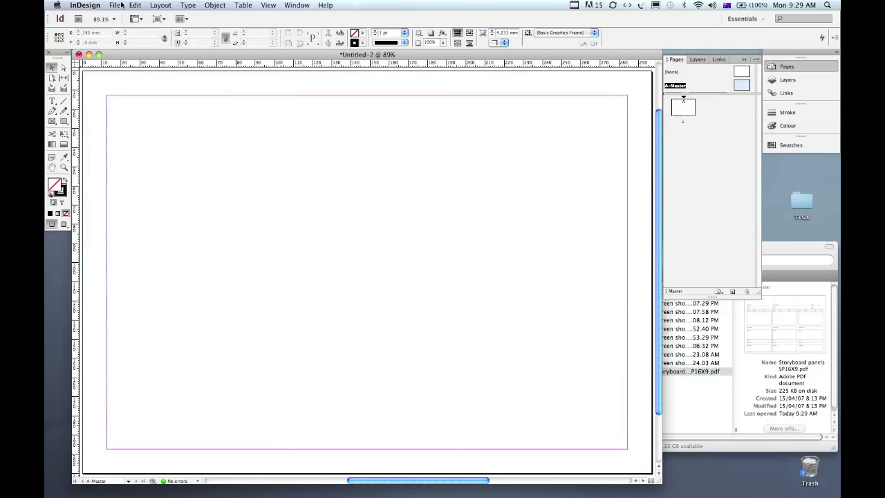
# Use the Place command to import Storyboard panels SP16X9.pdf onto the A-Master page at about X 20 mm, Y 8 mm.
pyautogui.click(115, 5)
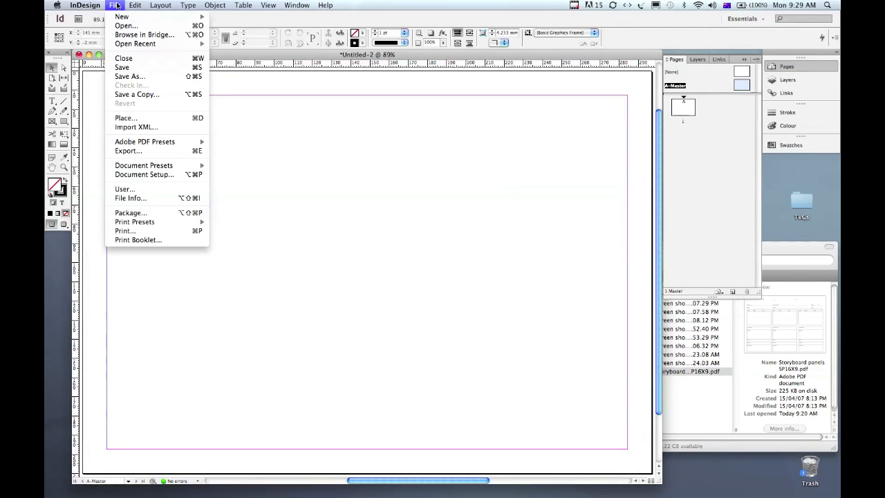
pyautogui.click(141, 118)
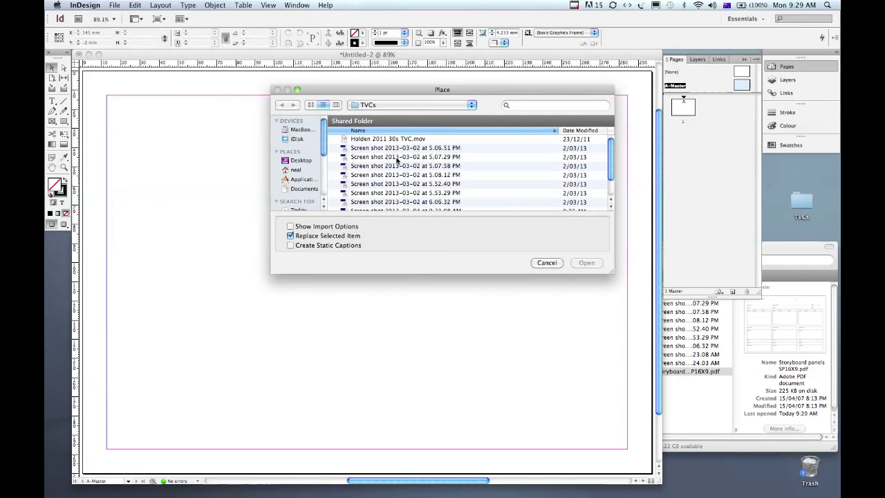
pyautogui.scroll(-3, 387, 178)
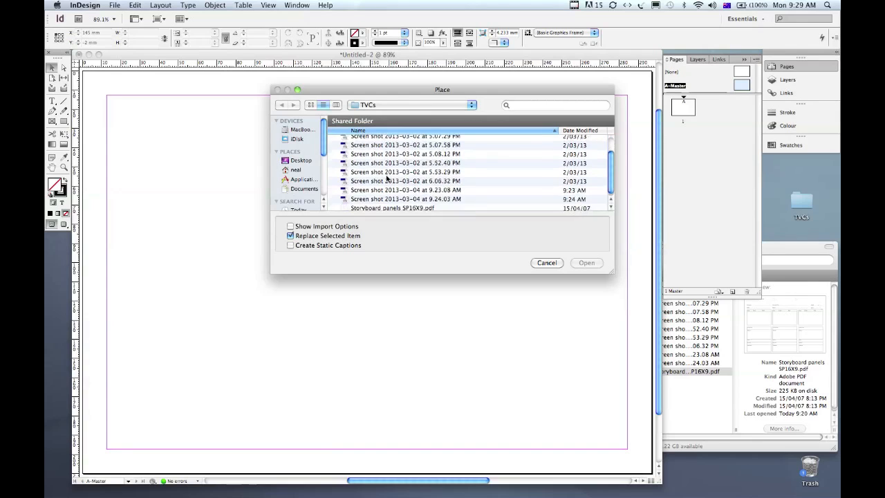
pyautogui.click(359, 206)
pyautogui.click(588, 267)
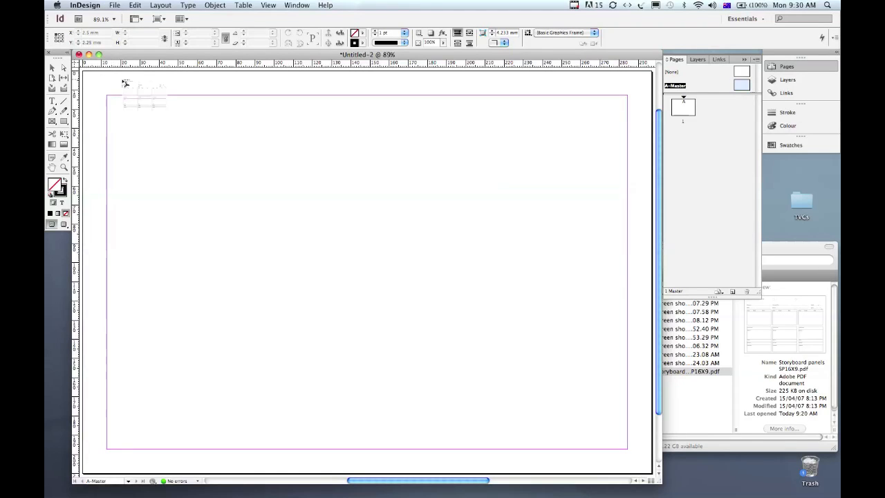
pyautogui.click(121, 87)
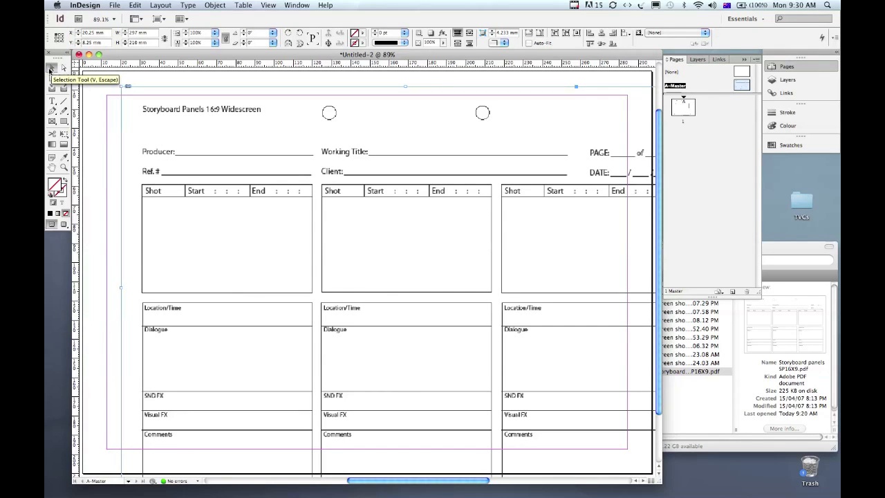
# Move the placed storyboard PDF to the page's upper-left corner at X 0 mm, Y 0 mm.
pyautogui.moveTo(170, 127); pyautogui.dragTo(132, 113)
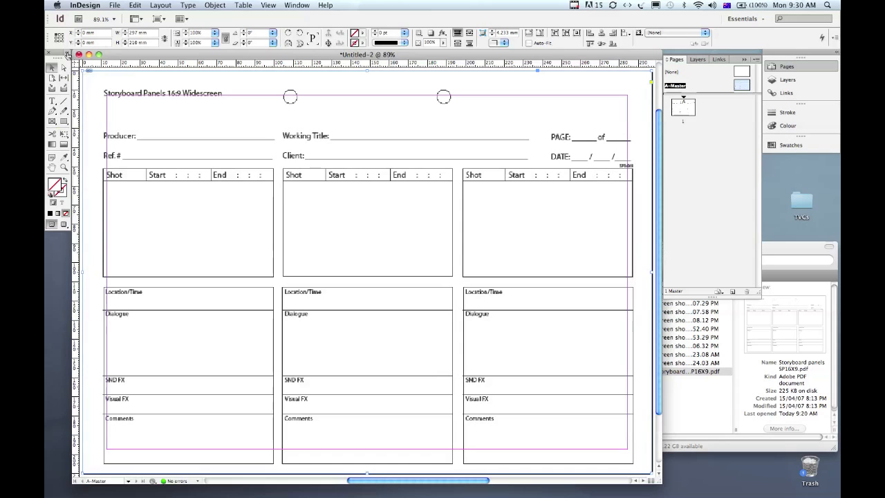
# Cycle the tools through the single-column and single-row layouts and back to two columns.
pyautogui.doubleClick(67, 52)
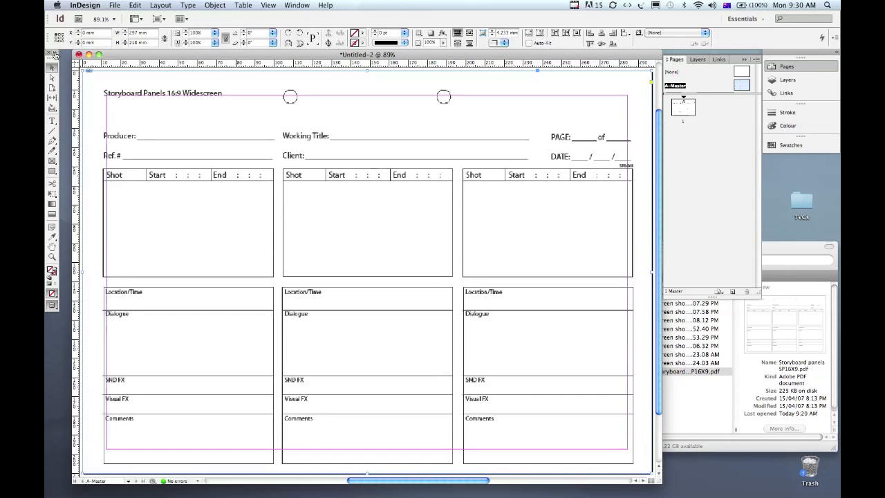
pyautogui.click(54, 52)
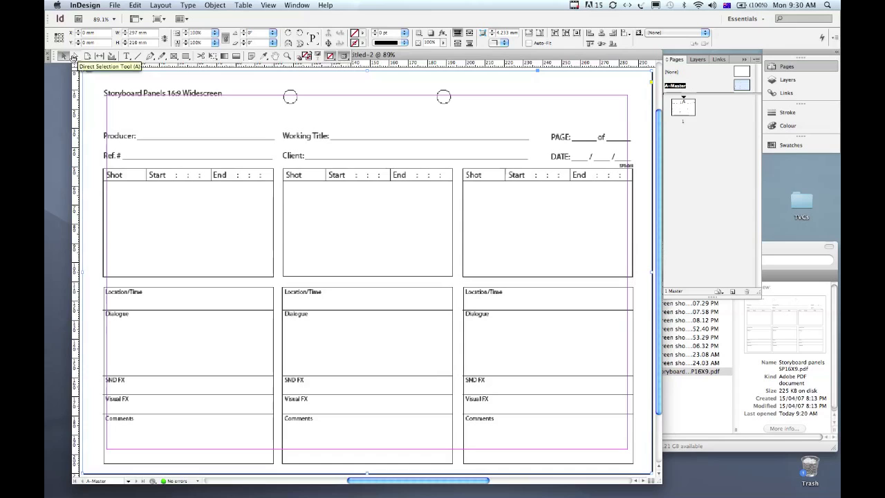
pyautogui.click(46, 60)
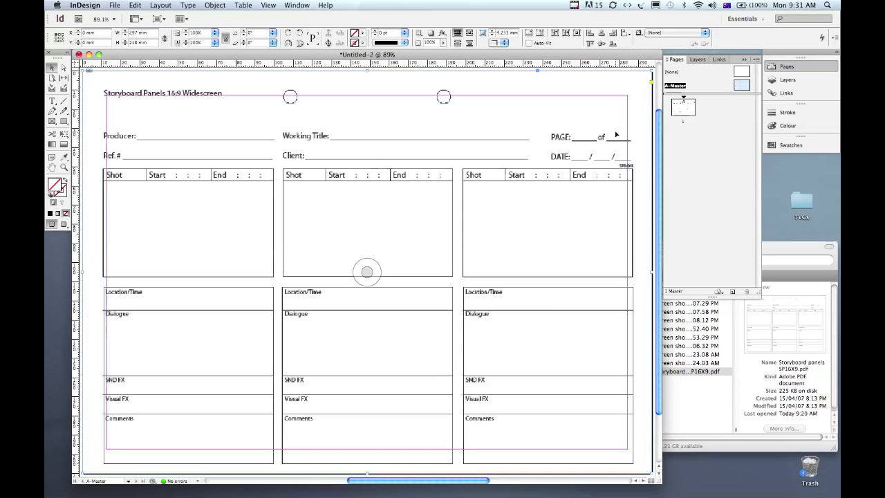
# Create a text frame about 70 mm wide and 9.5 mm high on the Producer line containing "Producer Name Here".
pyautogui.click(53, 102)
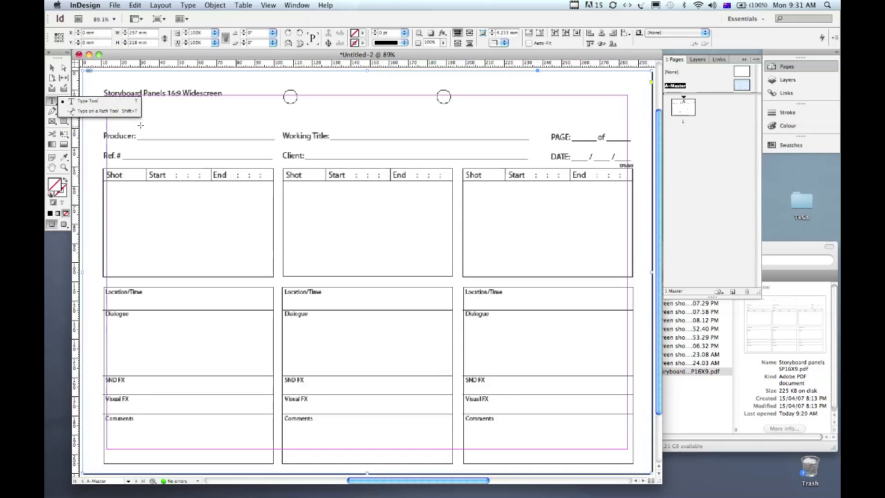
pyautogui.moveTo(140, 125); pyautogui.dragTo(274, 142)
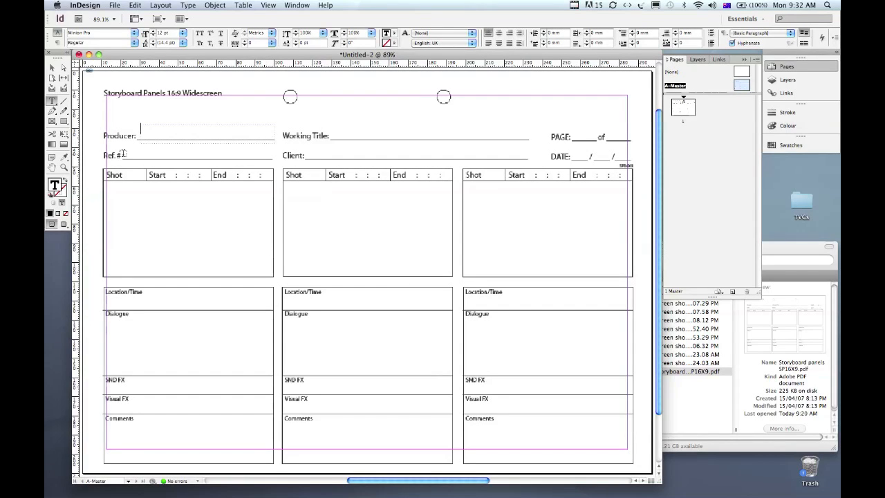
pyautogui.write('Producer')
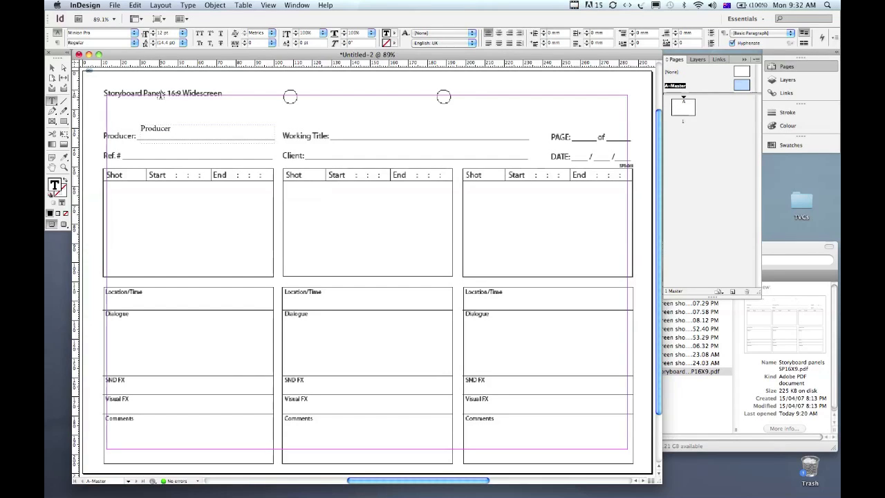
pyautogui.write(' Name Here')
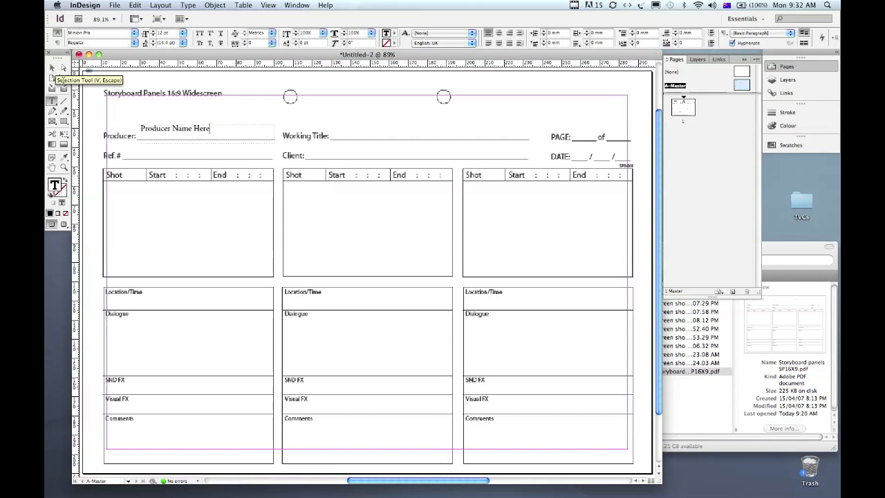
pyautogui.write('vvvvvvvv')
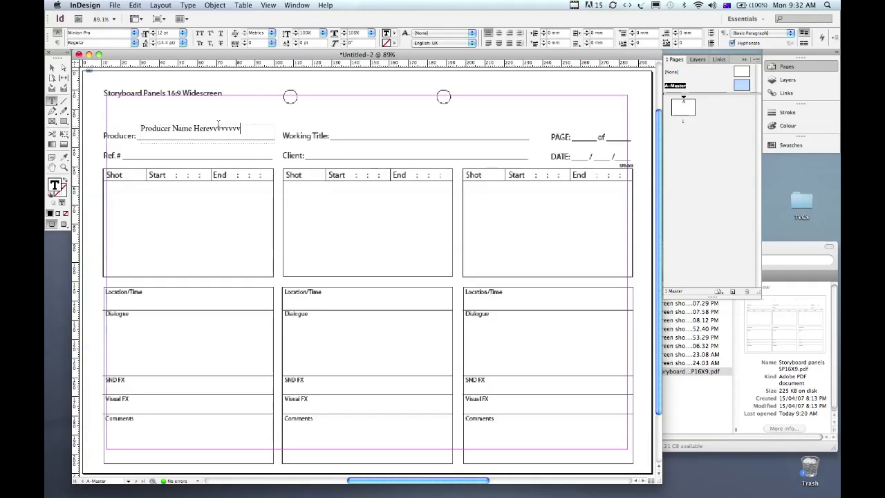
pyautogui.press('BackSpace')
pyautogui.press('BackSpace')
pyautogui.press('BackSpace')
pyautogui.press('BackSpace')
pyautogui.press('BackSpace')
pyautogui.press('BackSpace')
pyautogui.press('BackSpace')
pyautogui.press('BackSpace')
# Move the producer name frame down onto its line, to X 30 mm, Y 31.5 mm.
pyautogui.click(54, 68)
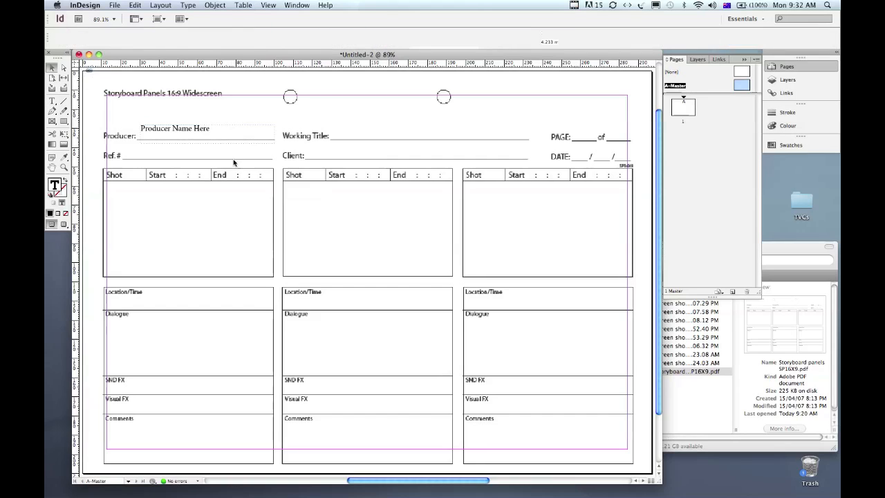
pyautogui.click(191, 139)
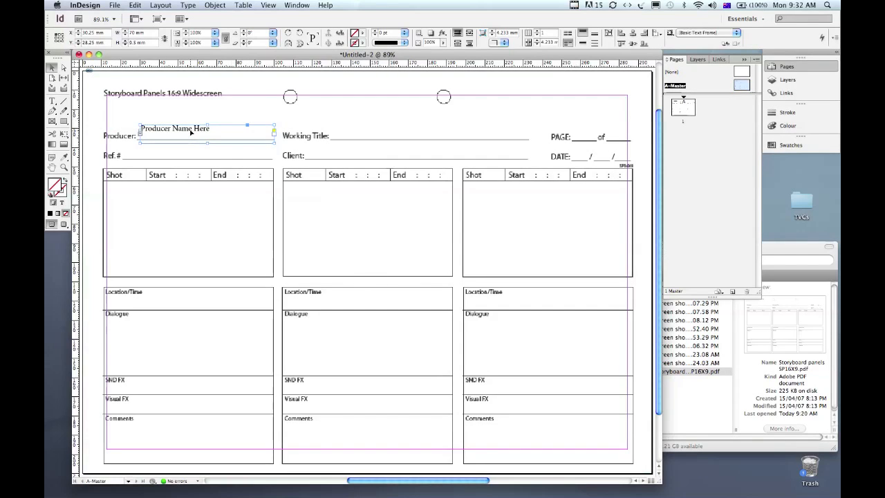
pyautogui.moveTo(190, 132); pyautogui.dragTo(191, 137)
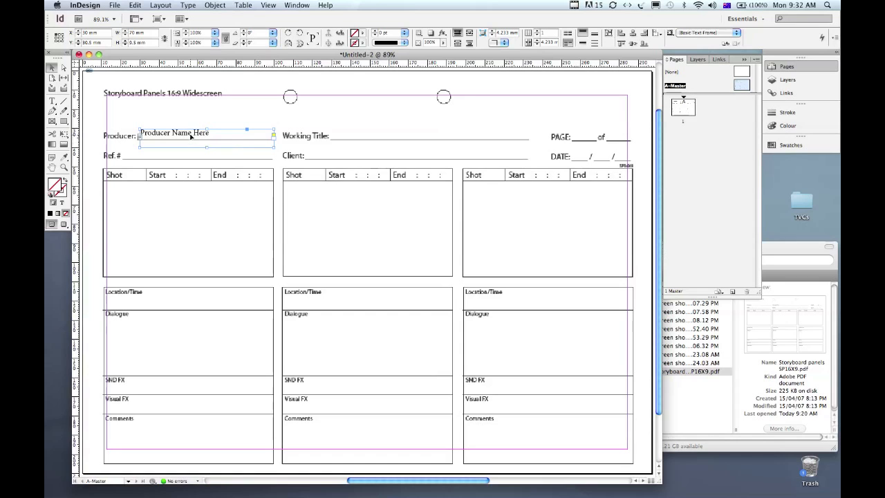
pyautogui.press('Down')
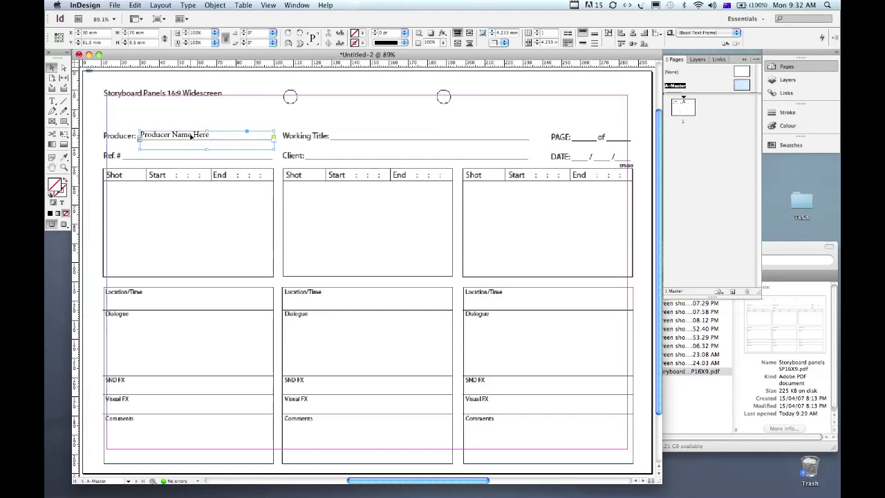
# Add text frames reading "Holden TVC" on the Working Title line and "10" on the total-pages line.
pyautogui.click(54, 101)
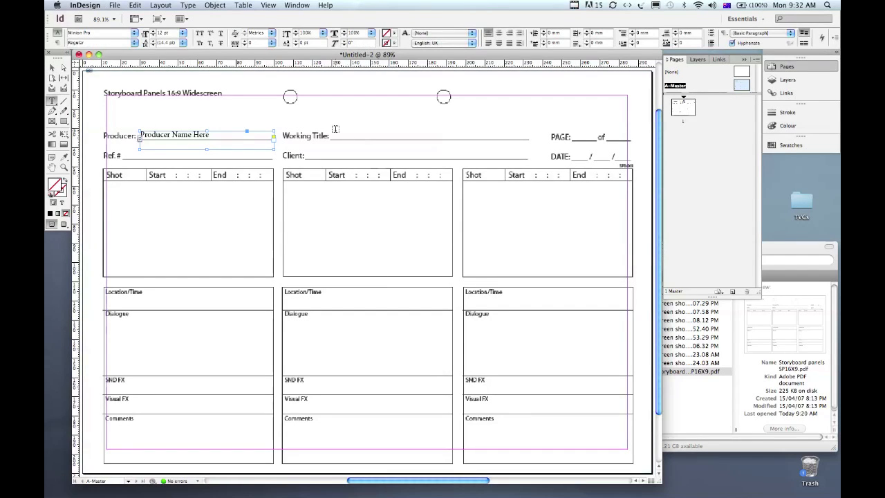
pyautogui.moveTo(336, 130); pyautogui.dragTo(530, 150)
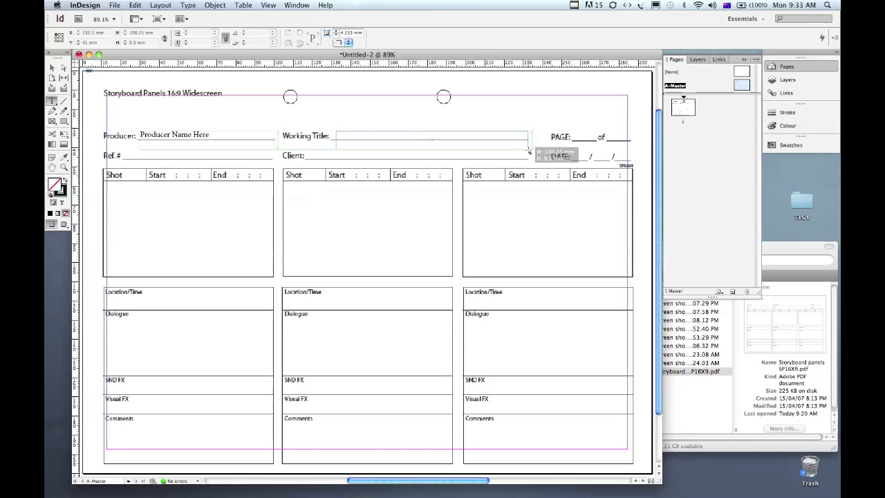
pyautogui.moveTo(529, 151); pyautogui.dragTo(529, 151)
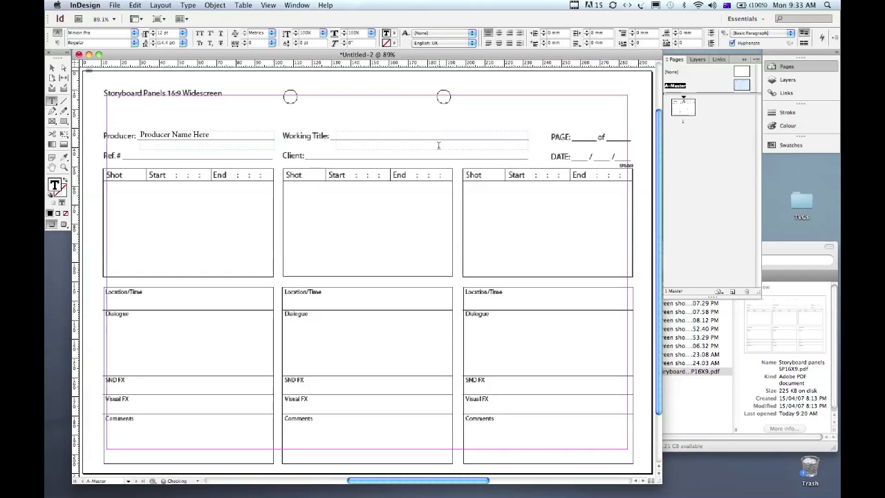
pyautogui.write('Holden TVC')
pyautogui.moveTo(609, 131); pyautogui.dragTo(629, 148)
pyautogui.write('10')
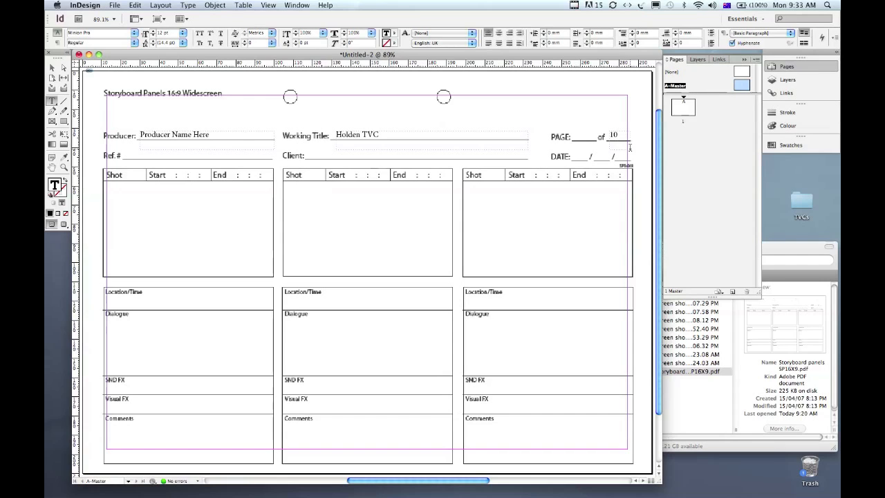
# Add text frames for the date 4/3/13 and for the client "GMH" on their lines.
pyautogui.click(573, 145)
pyautogui.moveTo(573, 150); pyautogui.dragTo(631, 165)
pyautogui.write('4')
pyautogui.write('3')
pyautogui.write('13')
pyautogui.moveTo(311, 151); pyautogui.dragTo(527, 159)
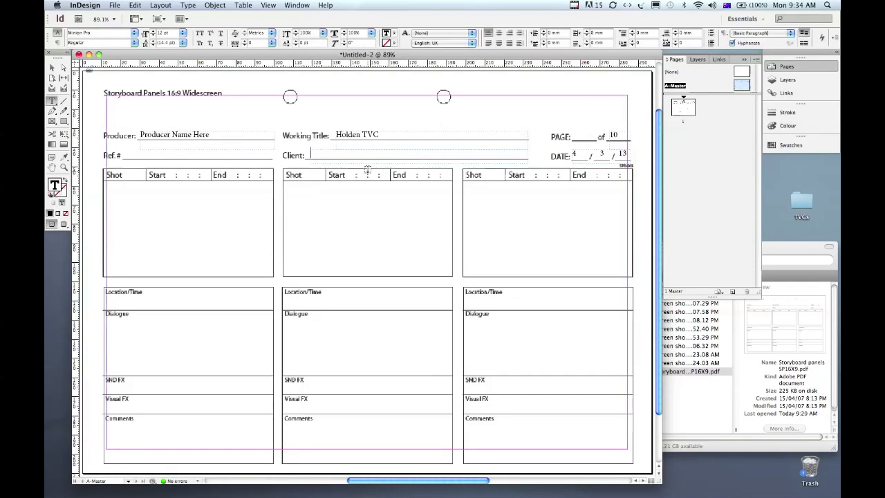
pyautogui.write('GMH')
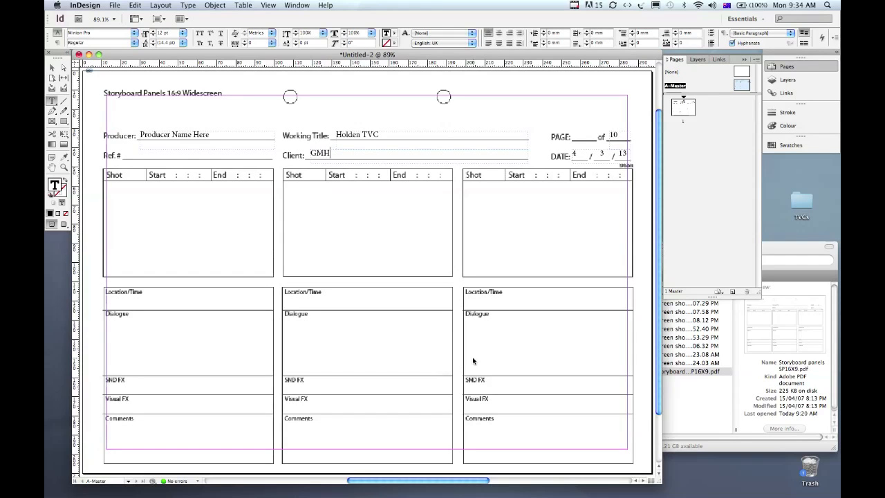
# Open page 1 and add text frames with page number 1 and, in the first panel's Shot box, shot number 1.
pyautogui.click(689, 107)
pyautogui.doubleClick(689, 107)
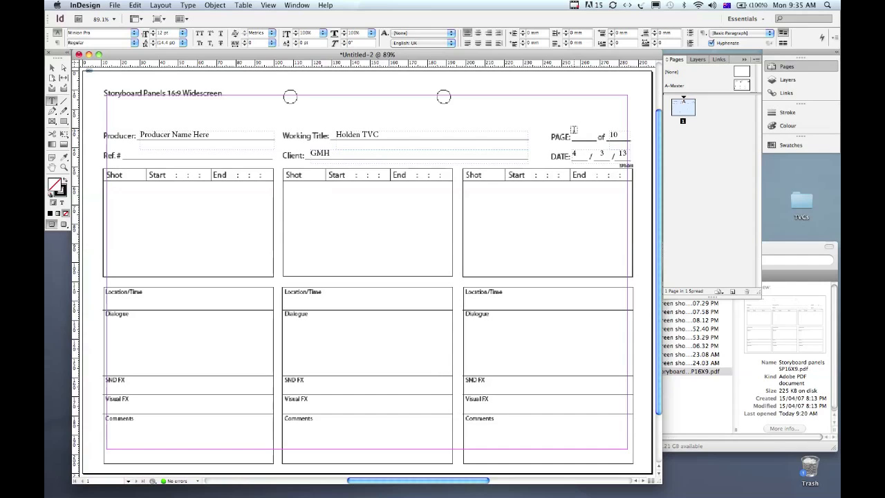
pyautogui.moveTo(573, 132); pyautogui.dragTo(600, 151)
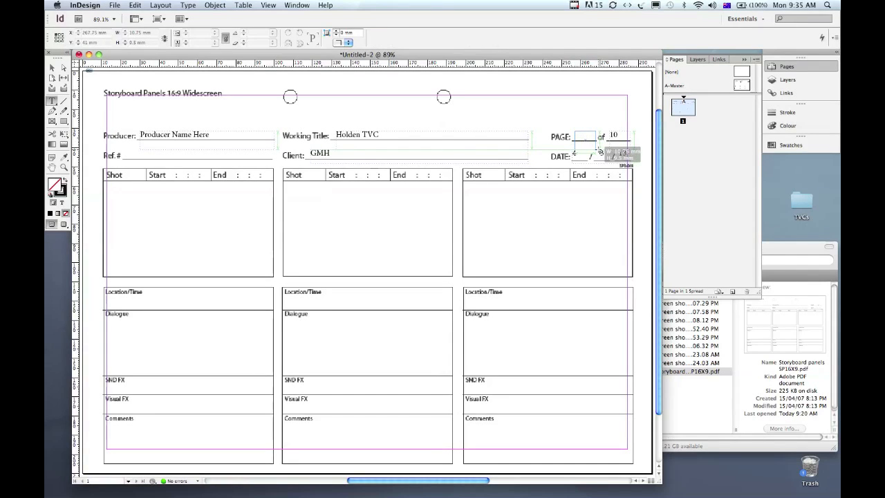
pyautogui.moveTo(600, 152); pyautogui.dragTo(597, 149)
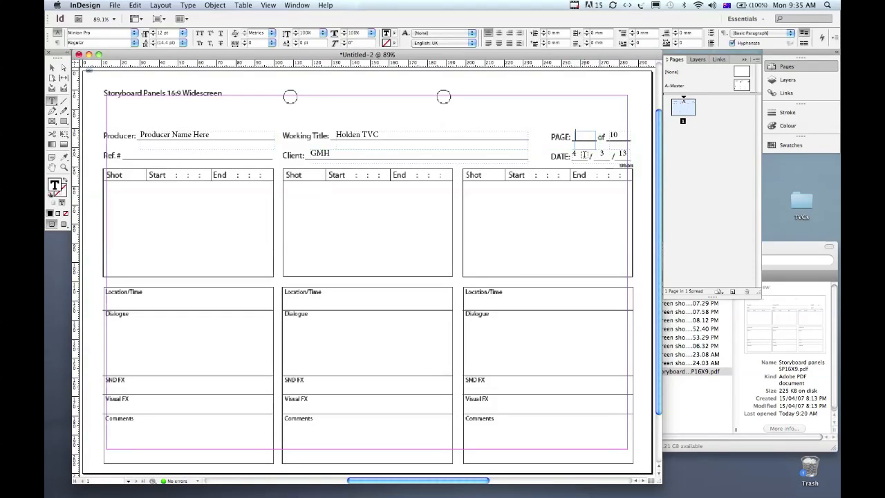
pyautogui.write('1')
pyautogui.moveTo(126, 170); pyautogui.dragTo(142, 179)
pyautogui.write('1')
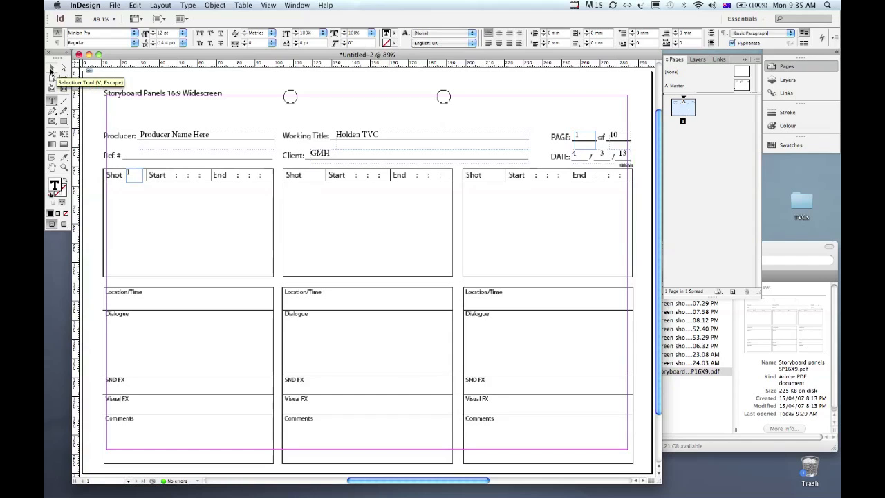
# Position the shot number frame inside the first panel's Shot box and shorten it to about 5.75 mm high.
pyautogui.click(52, 69)
pyautogui.moveTo(136, 178); pyautogui.dragTo(136, 180)
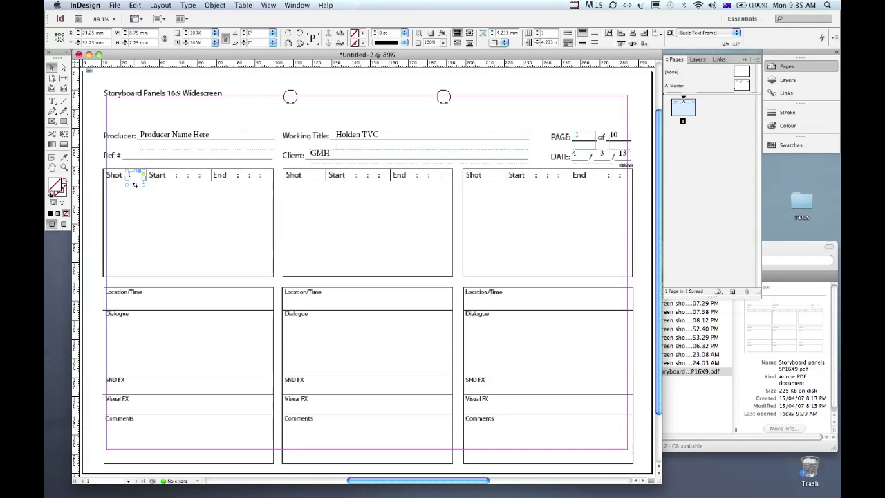
pyautogui.press('Right')
pyautogui.press('Right')
pyautogui.press('Right')
pyautogui.press('Right')
pyautogui.press('Left')
pyautogui.press('Left')
pyautogui.press('Left')
pyautogui.moveTo(136, 187)
pyautogui.mouseDown()
pyautogui.moveTo(142, 233)
pyautogui.moveTo(137, 180)
pyautogui.mouseUp()
# Duplicate the shot number frame into the Start box, widen it to 22 mm, and replace its text with 0:00:00:00.
pyautogui.moveTo(136, 177); pyautogui.dragTo(177, 179)
pyautogui.moveTo(185, 176); pyautogui.dragTo(211, 181)
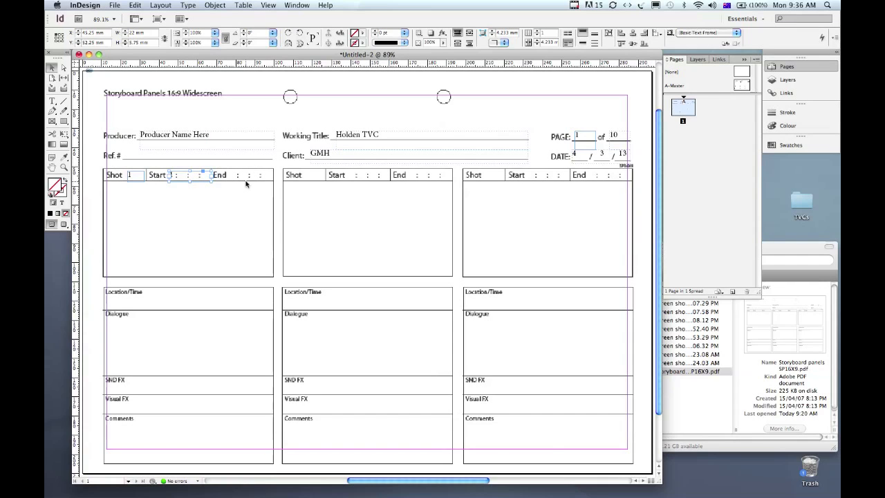
pyautogui.click(51, 100)
pyautogui.doubleClick(172, 175)
pyautogui.write('0')
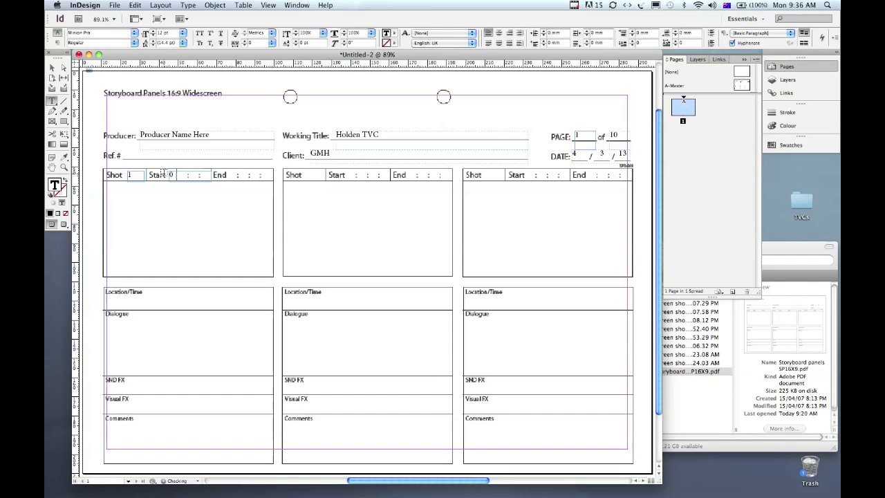
pyautogui.write('00')
pyautogui.write('00')
pyautogui.write('00')
# Try 24 frames and 01 seconds in the Start timecode, and return both to 00.
pyautogui.press('BackSpace')
pyautogui.press('BackSpace')
pyautogui.write('24')
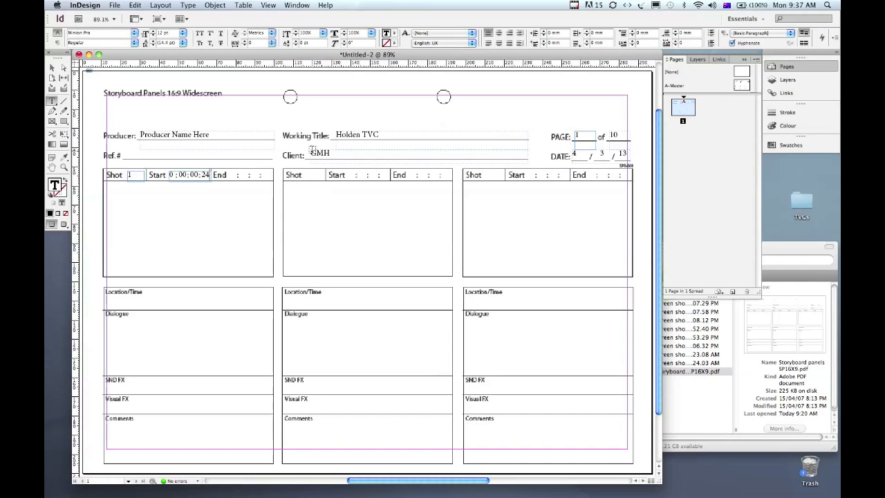
pyautogui.moveTo(201, 175); pyautogui.dragTo(211, 175)
pyautogui.write('00')
pyautogui.doubleClick(194, 174)
pyautogui.write('01')
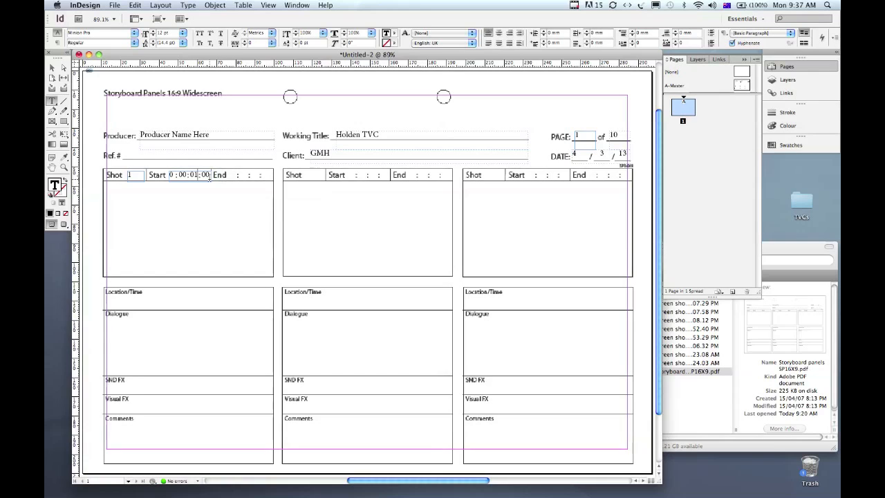
pyautogui.press('BackSpace')
pyautogui.write('0')
# Duplicate the Start timecode frame into the first panel's End box and nudge it into line with the printed colons.
pyautogui.click(53, 69)
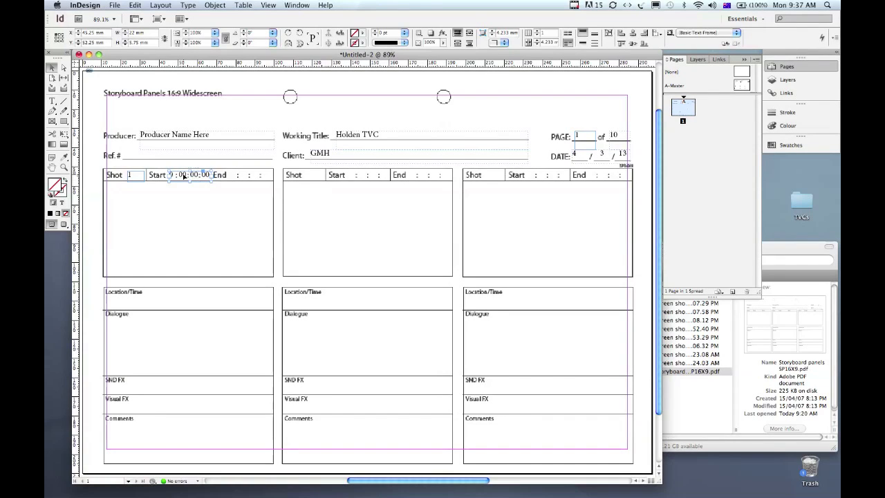
pyautogui.moveTo(184, 177); pyautogui.dragTo(246, 178)
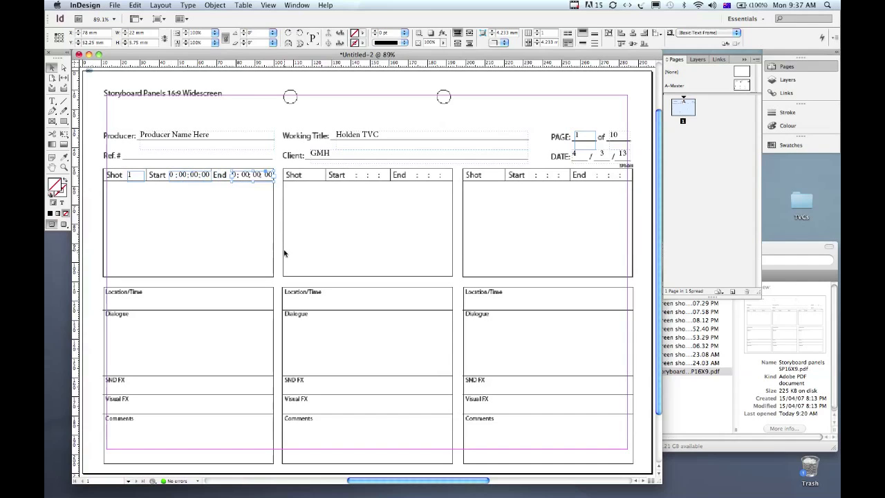
pyautogui.press('Left')
pyautogui.press('Left')
pyautogui.press('Left')
pyautogui.press('Left')
pyautogui.press('Left')
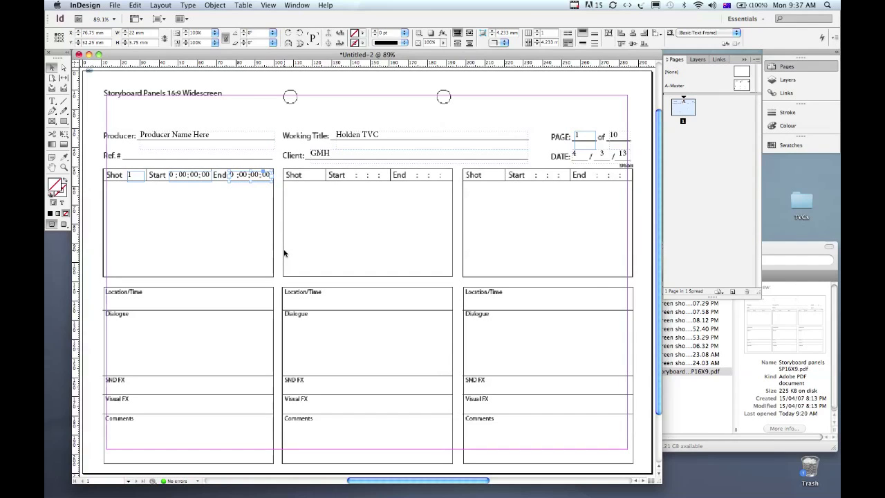
pyautogui.press('Right')
# Draw empty text frames in the first panel's Location/Time, Dialogue and SND FX boxes, nearly filling each box's width.
pyautogui.click(52, 102)
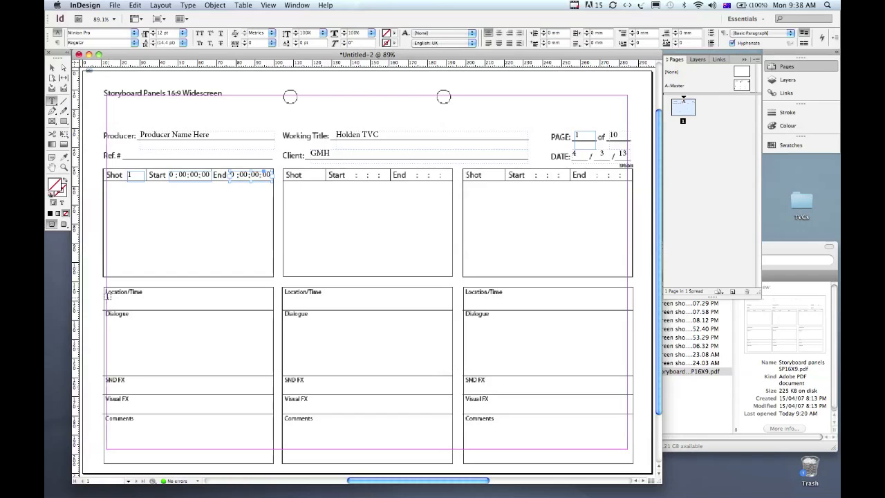
pyautogui.moveTo(109, 296); pyautogui.dragTo(271, 313)
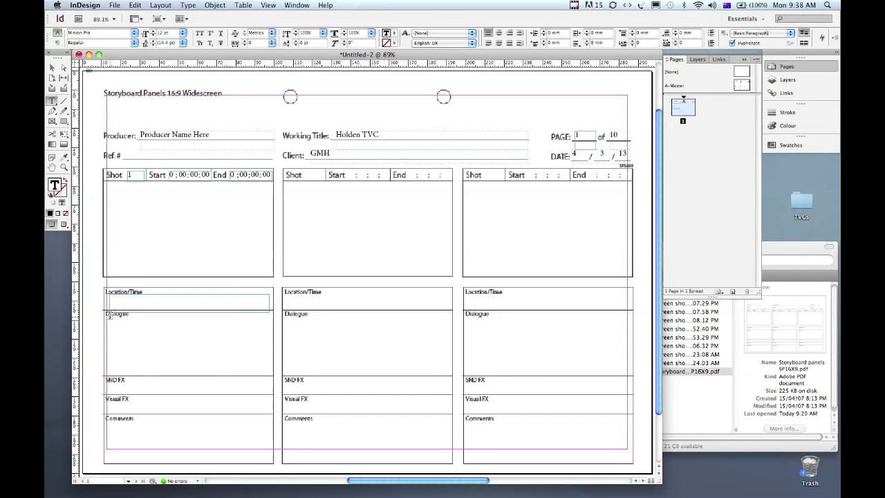
pyautogui.moveTo(110, 316); pyautogui.dragTo(271, 378)
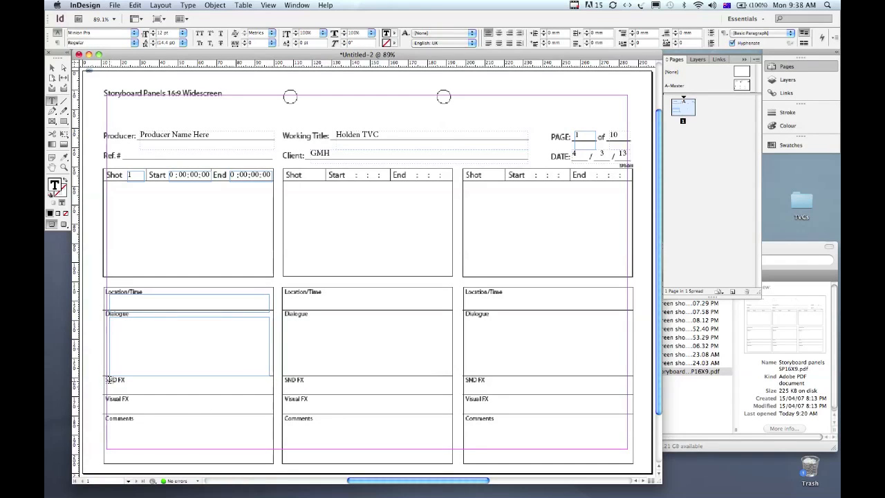
pyautogui.moveTo(109, 382); pyautogui.dragTo(269, 394)
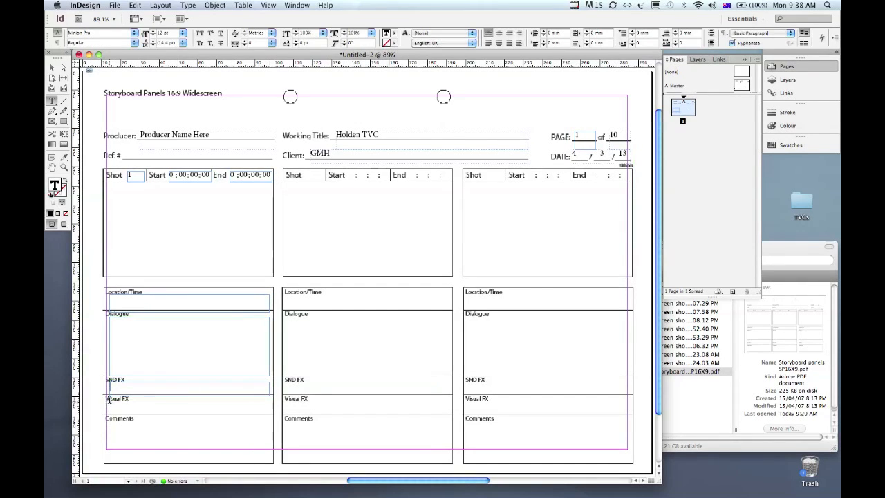
# Add text frames 83.5 mm wide to the first panel's Visual FX and Comments boxes, making the Comments frame about 22 mm high.
pyautogui.moveTo(109, 400); pyautogui.dragTo(199, 413)
pyautogui.click(53, 70)
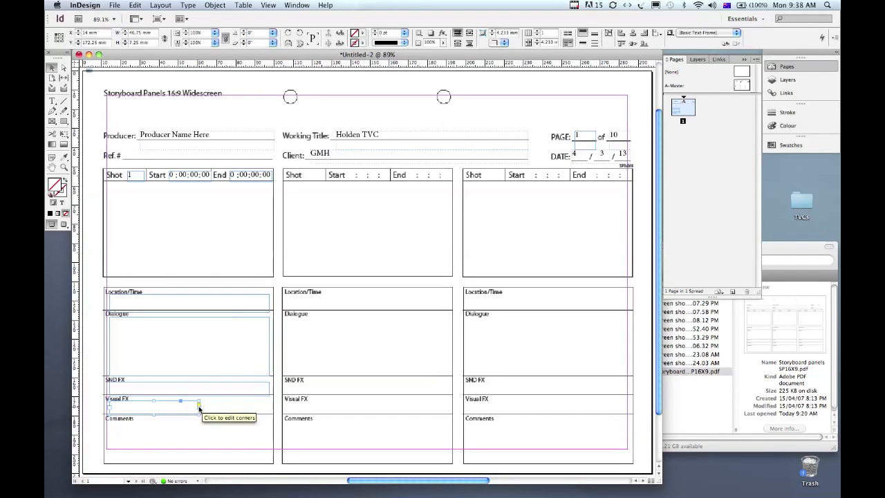
pyautogui.moveTo(198, 408); pyautogui.dragTo(268, 407)
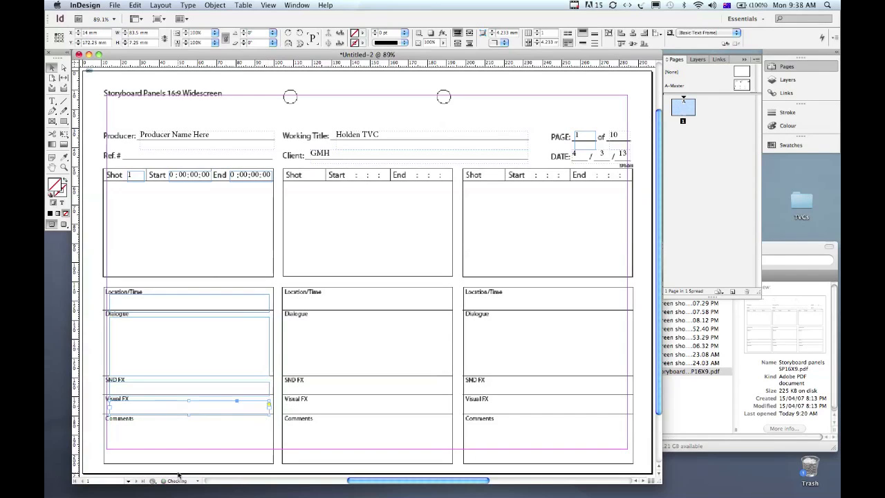
pyautogui.click(52, 100)
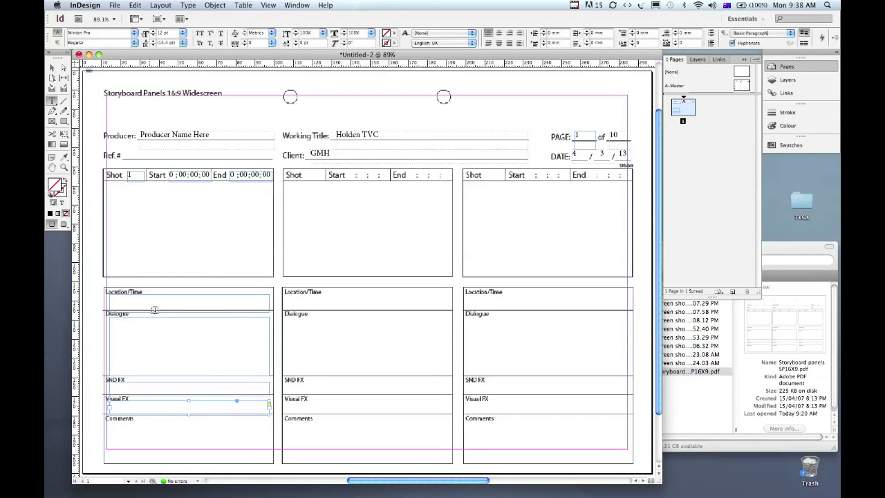
pyautogui.moveTo(108, 420); pyautogui.dragTo(270, 463)
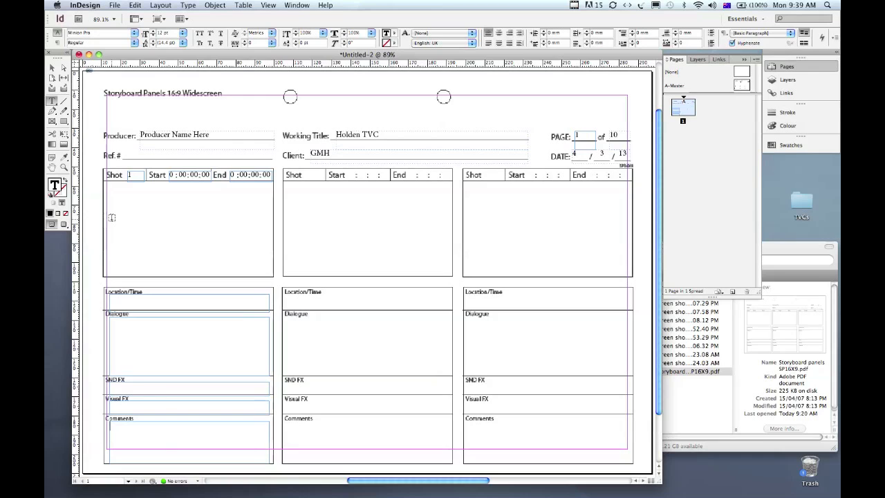
pyautogui.press('Escape')
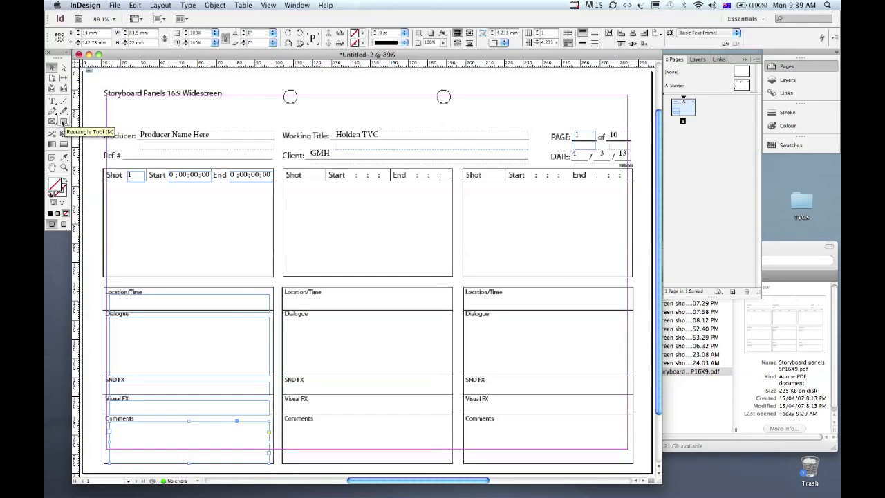
# Try a black 1 pt stroke on the Comments frame and remove it again.
pyautogui.click(63, 122)
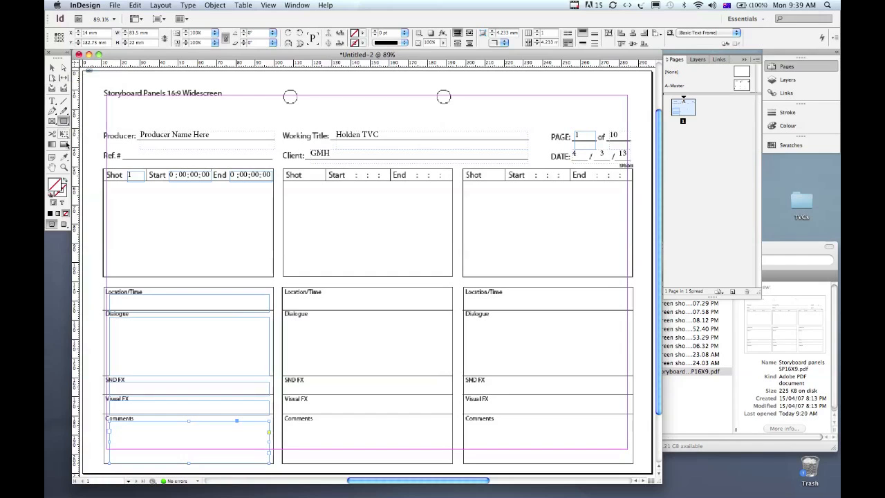
pyautogui.click(62, 188)
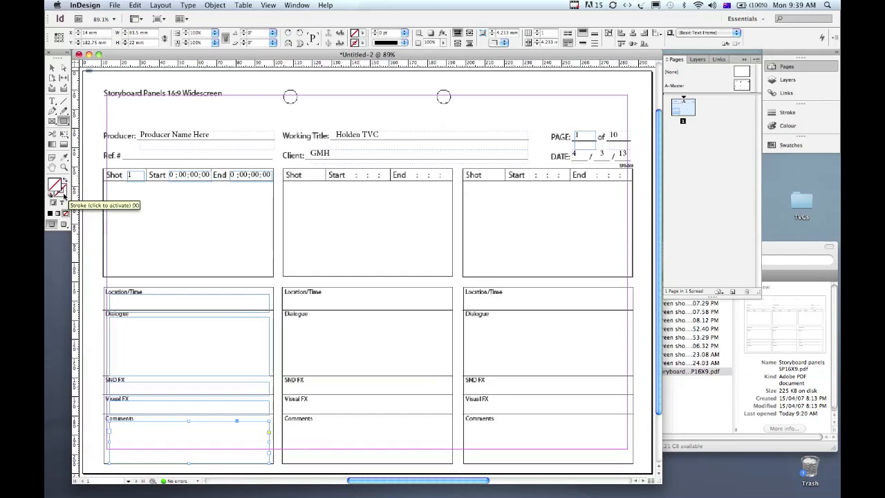
pyautogui.click(60, 189)
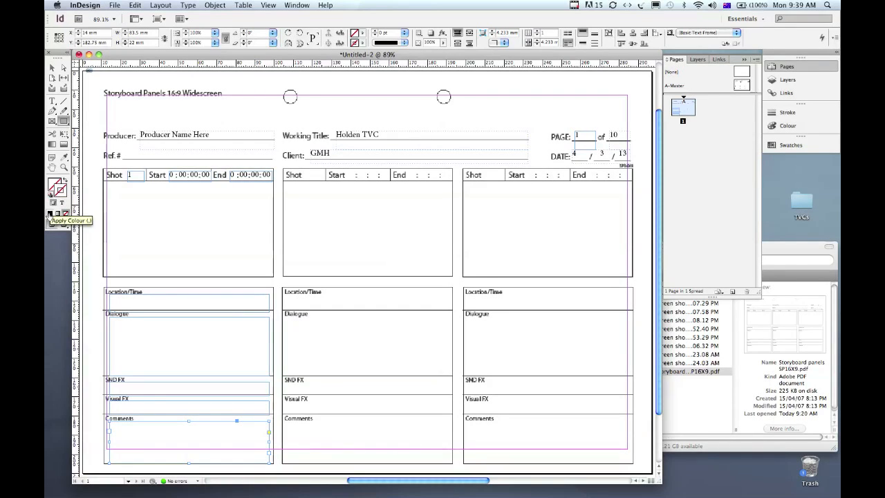
pyautogui.click(48, 215)
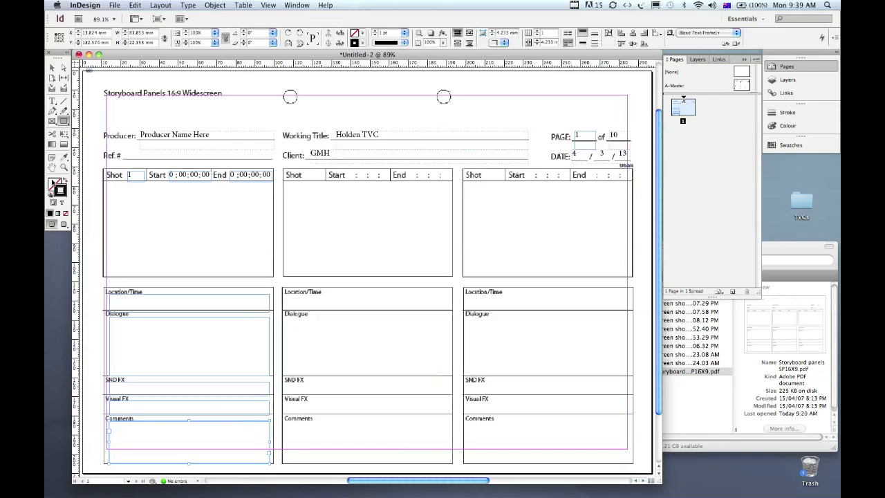
pyautogui.click(65, 215)
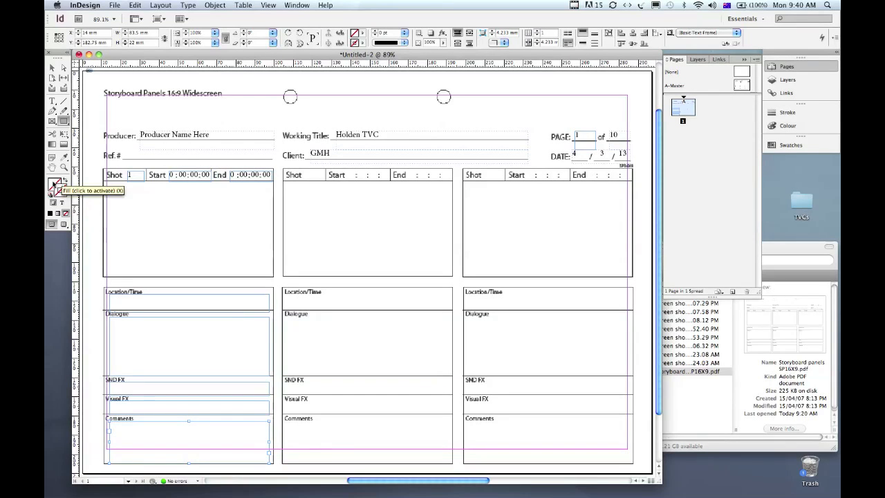
pyautogui.click(54, 185)
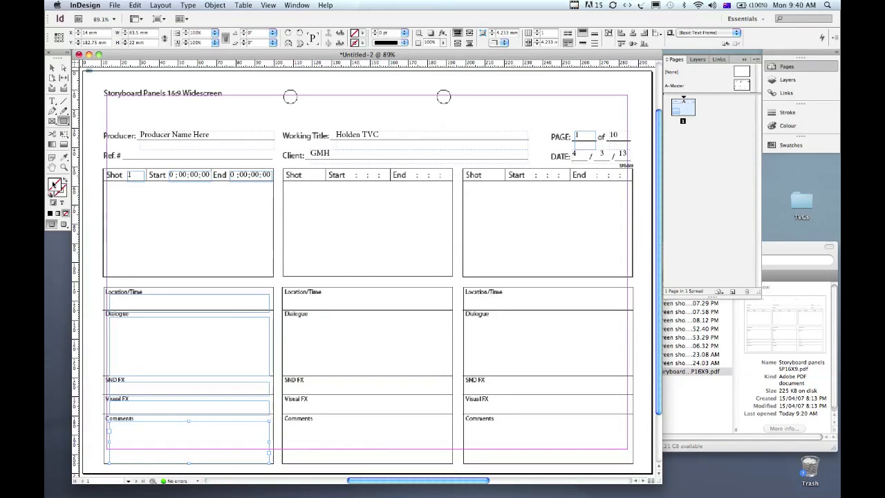
# With nothing selected, draw a black-filled rectangle without a stroke, about 86 by 48.5 mm, over the first panel's picture area.
pyautogui.press('v')
pyautogui.click(96, 272)
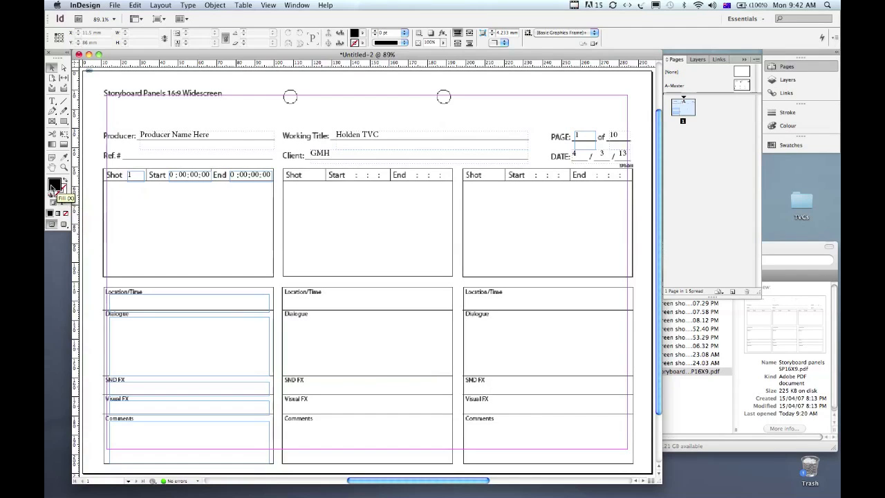
pyautogui.click(64, 122)
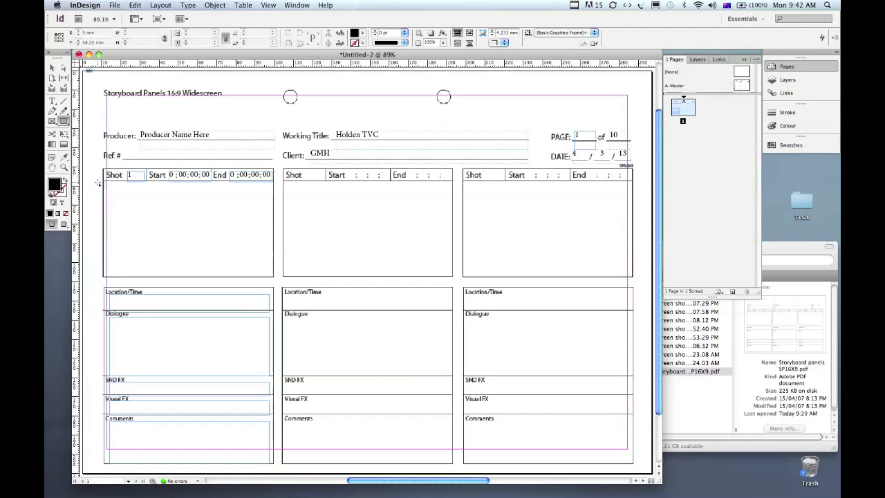
pyautogui.moveTo(106, 181); pyautogui.dragTo(273, 275)
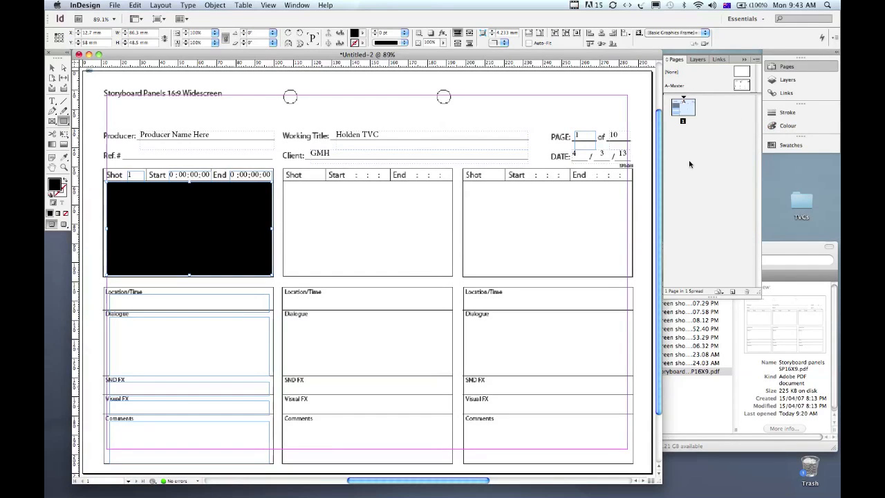
# Lighten the rectangle's black fill to a 20% tint and extend its left edge to X 11.5 mm, making it 87.5 mm wide.
pyautogui.click(800, 126)
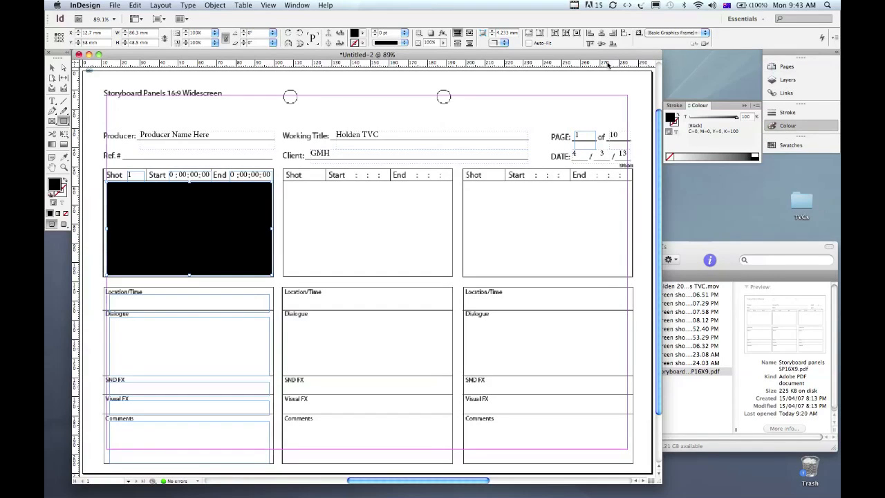
pyautogui.click(297, 6)
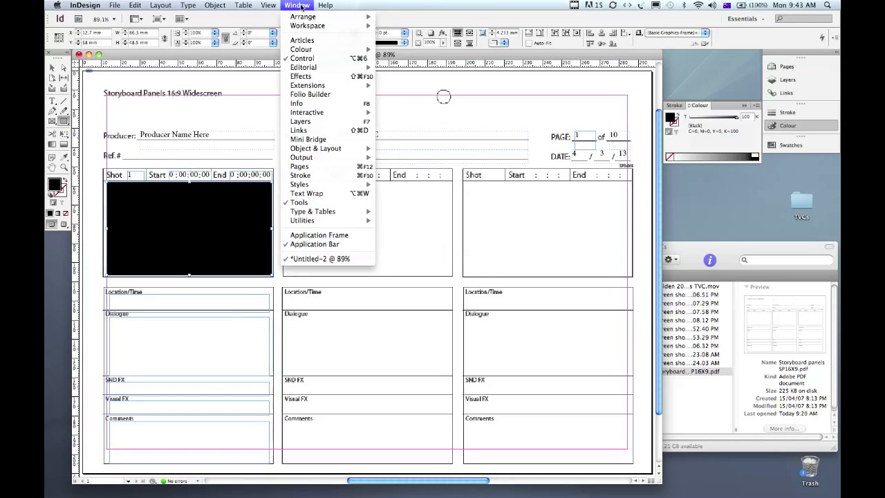
pyautogui.moveTo(308, 50)
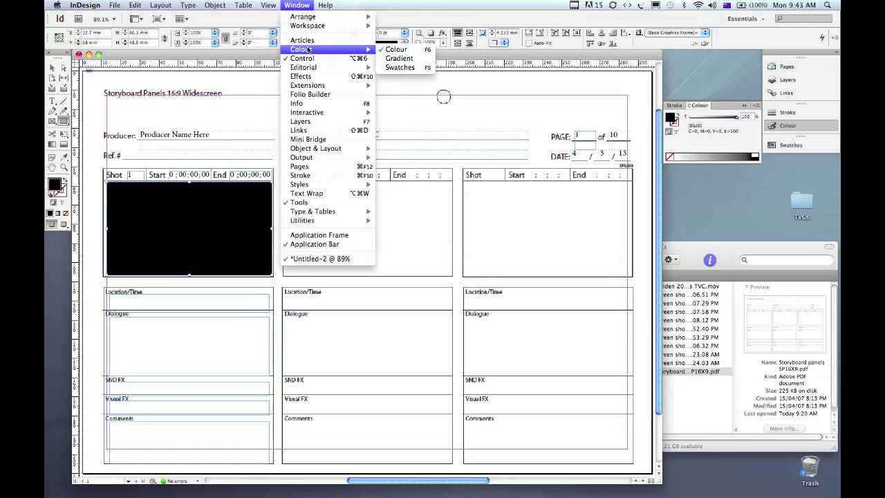
pyautogui.click(319, 6)
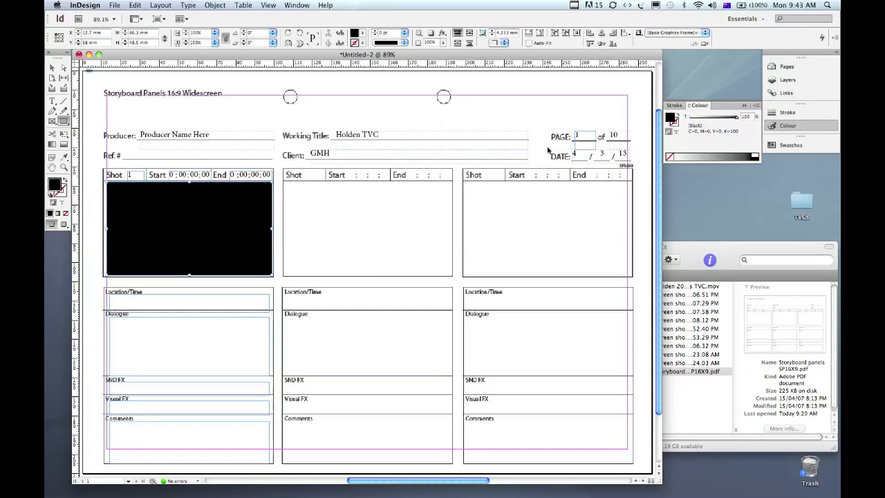
pyautogui.moveTo(737, 120); pyautogui.dragTo(699, 120)
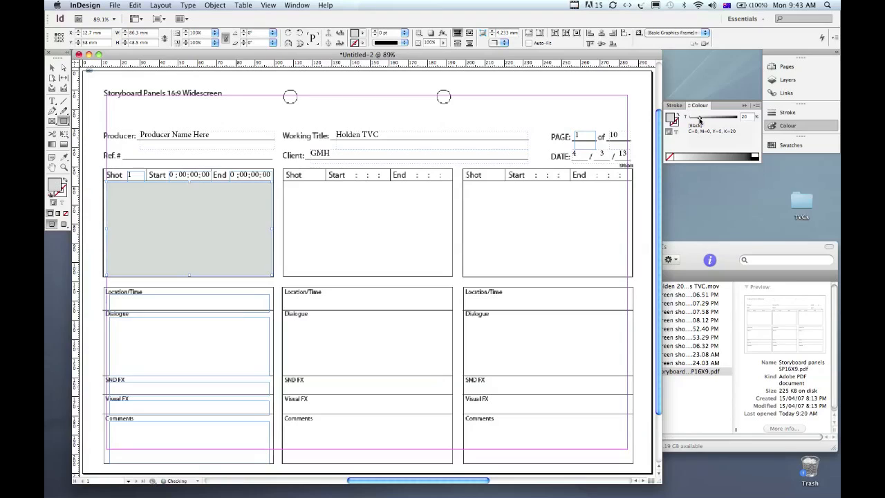
pyautogui.press('v')
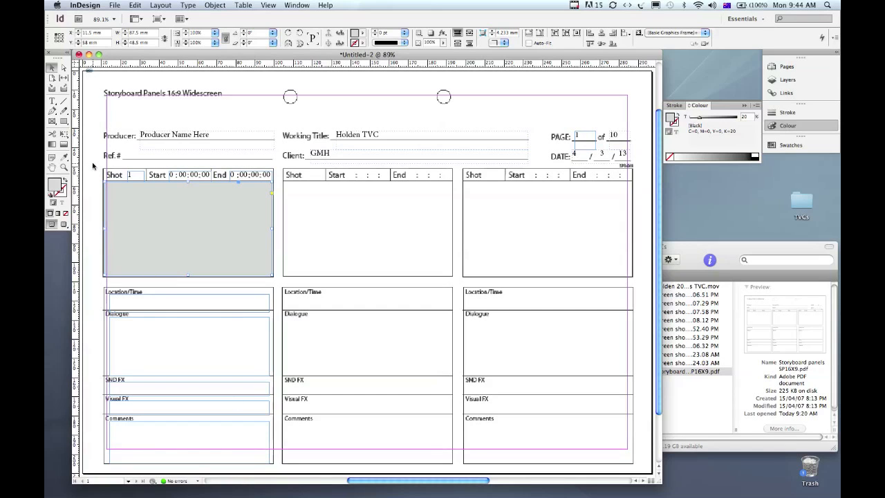
# Duplicate the first panel's grey rectangle and all its text frames into the second and third panels, aligned with their printed boxes.
pyautogui.moveTo(96, 179); pyautogui.dragTo(275, 470)
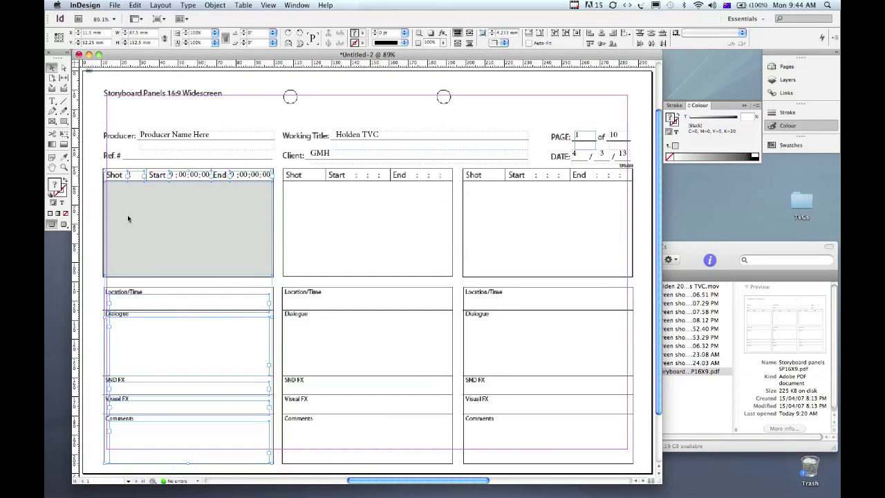
pyautogui.click(88, 176)
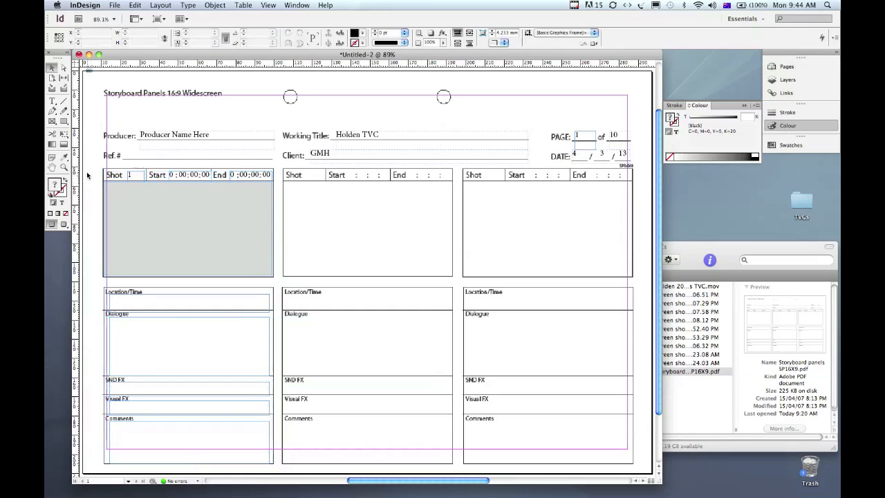
pyautogui.click(133, 177)
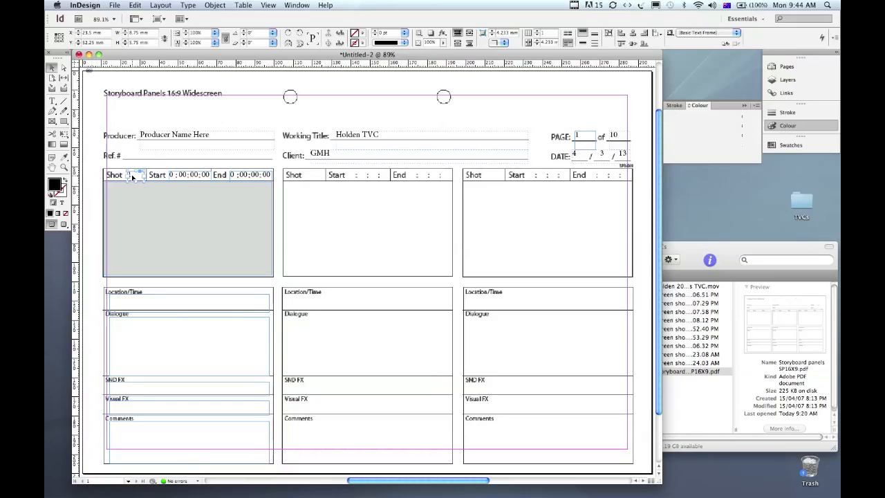
pyautogui.keyDown('shift'); pyautogui.click(179, 177); pyautogui.keyUp('shift')
pyautogui.keyDown('shift'); pyautogui.click(242, 176); pyautogui.keyUp('shift')
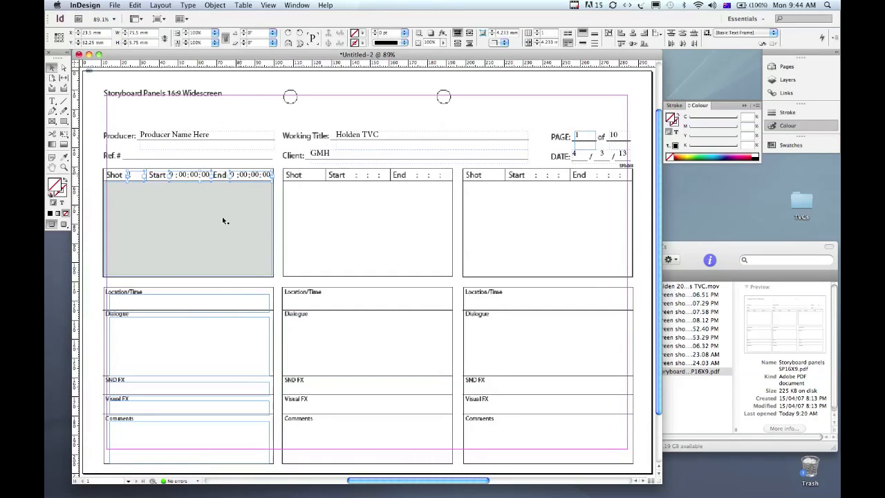
pyautogui.keyDown('shift'); pyautogui.click(221, 299); pyautogui.keyUp('shift')
pyautogui.keyDown('shift'); pyautogui.click(215, 339); pyautogui.keyUp('shift')
pyautogui.keyDown('shift'); pyautogui.click(217, 391); pyautogui.keyUp('shift')
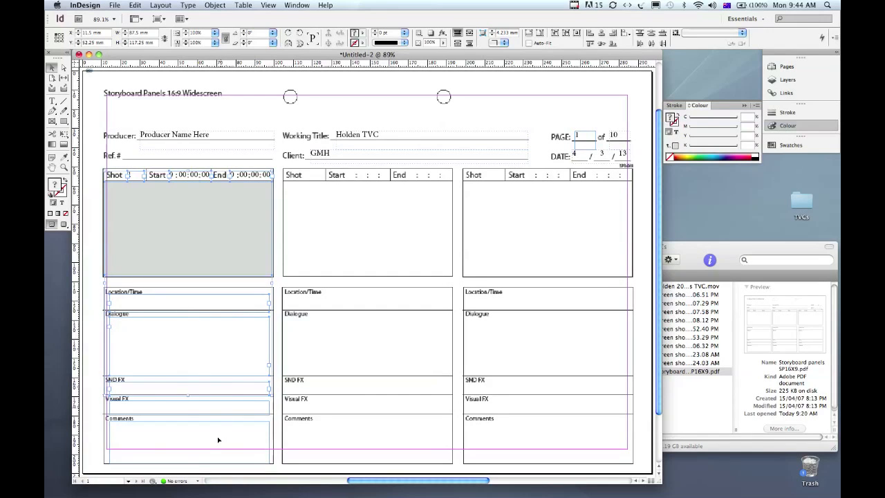
pyautogui.keyDown('shift'); pyautogui.click(218, 439); pyautogui.keyUp('shift')
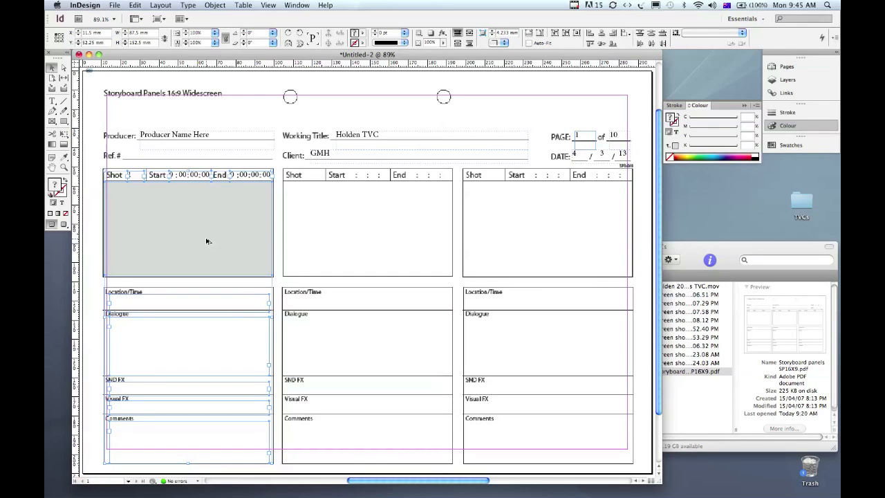
pyautogui.moveTo(207, 241); pyautogui.dragTo(386, 235)
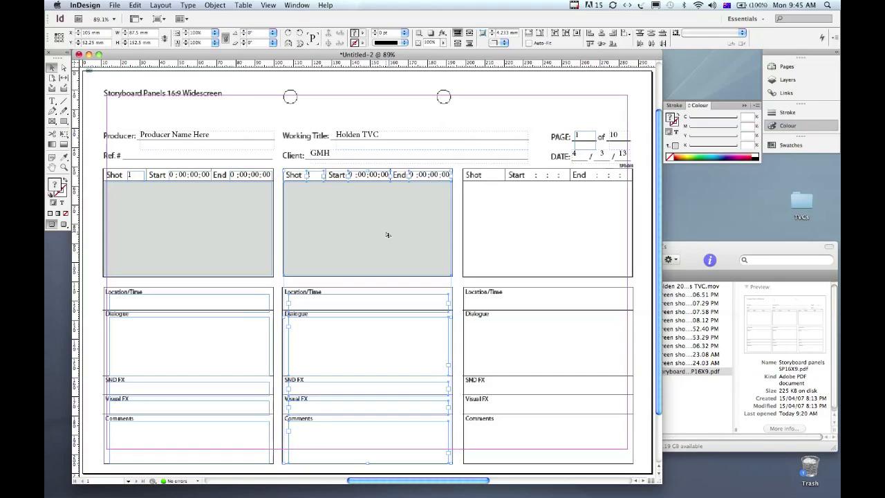
pyautogui.moveTo(387, 235); pyautogui.dragTo(564, 242)
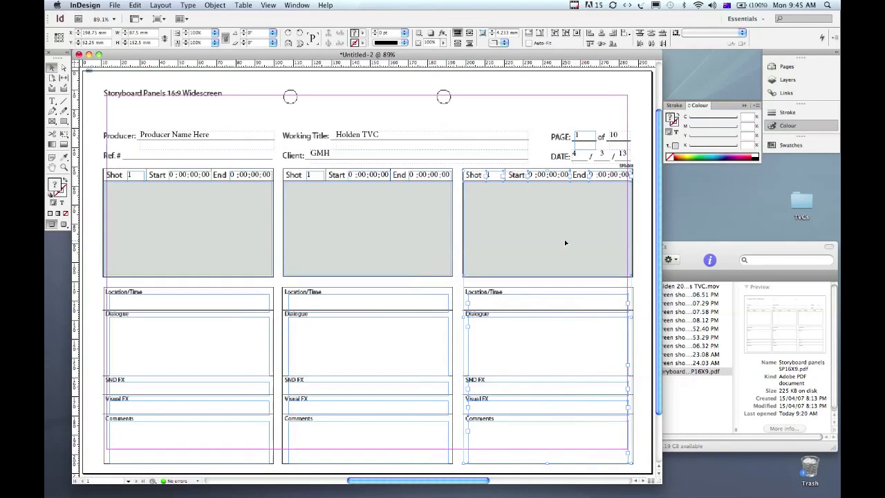
pyautogui.click(636, 98)
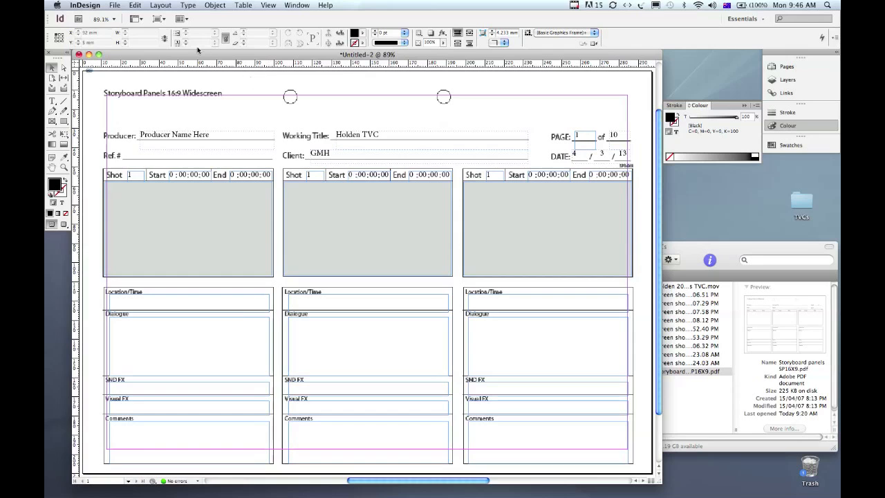
# Save the document as "Holden TVC Storyboard" in InDesign CS6 format in the TVCs folder.
pyautogui.click(115, 5)
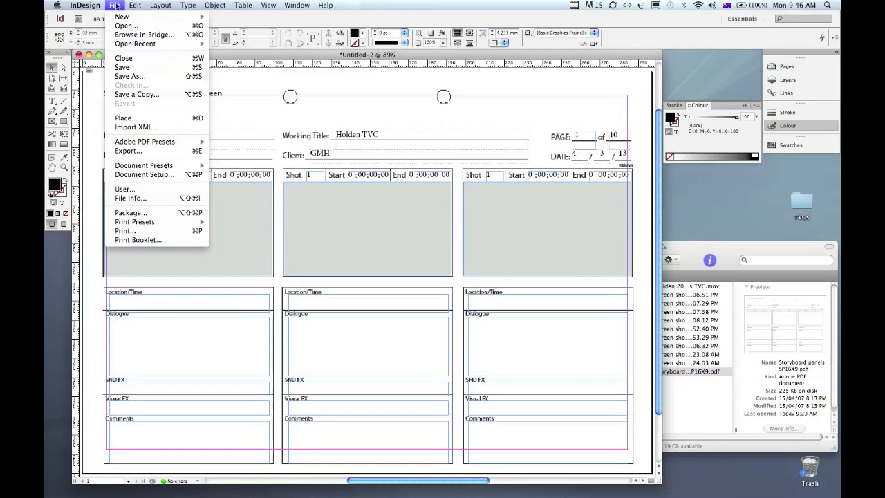
pyautogui.click(149, 76)
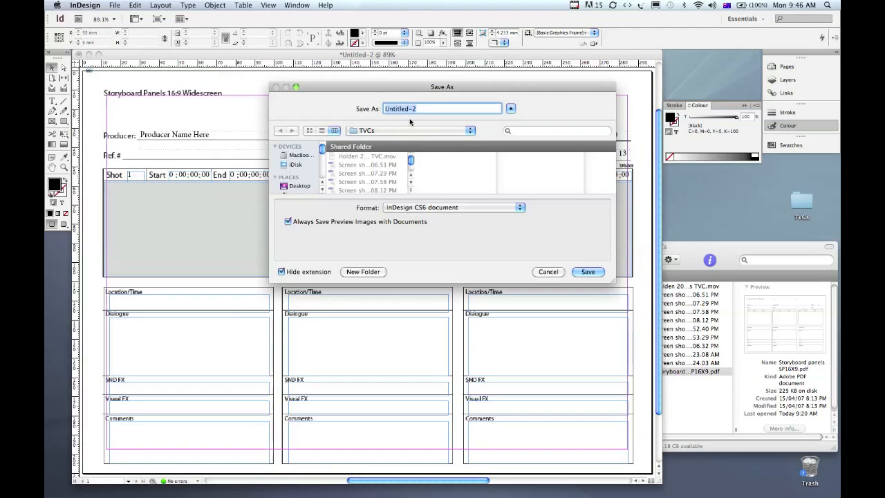
pyautogui.write('Holden TVC Storyboard')
pyautogui.click(585, 271)
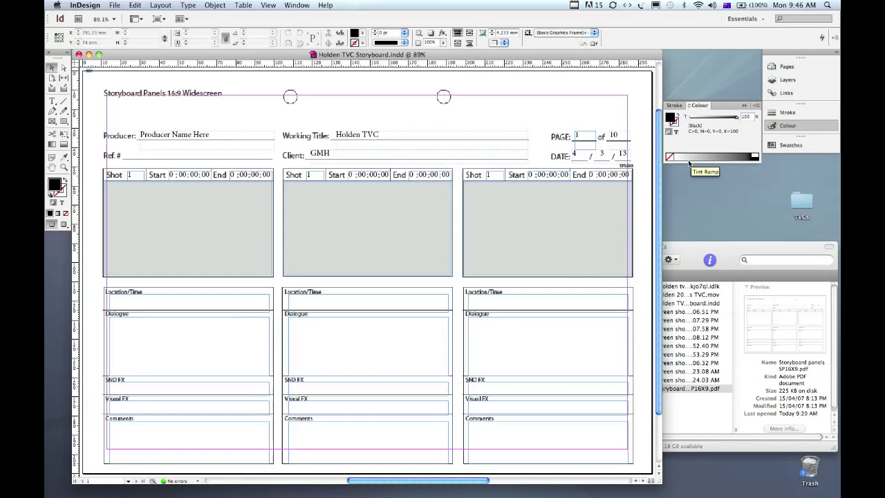
# Compare the A-Master page with page 1, and examine the first panel's text frames and grey picture placeholder on page 1.
pyautogui.click(788, 66)
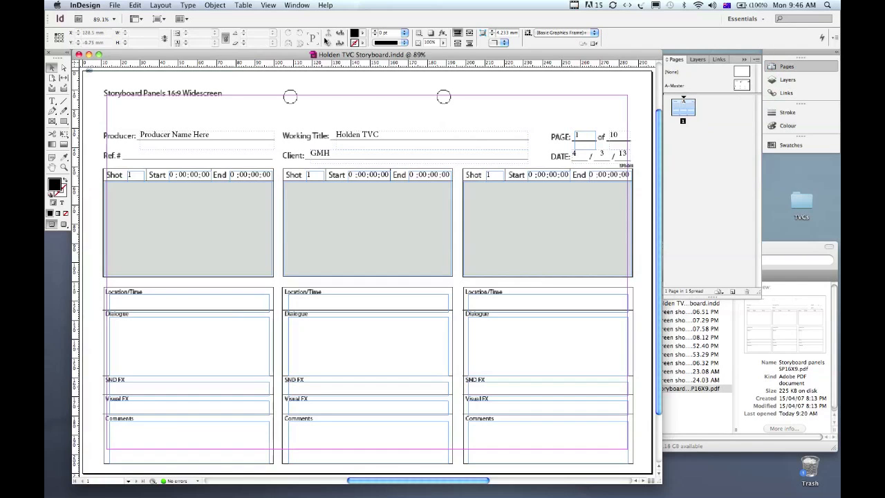
pyautogui.click(297, 5)
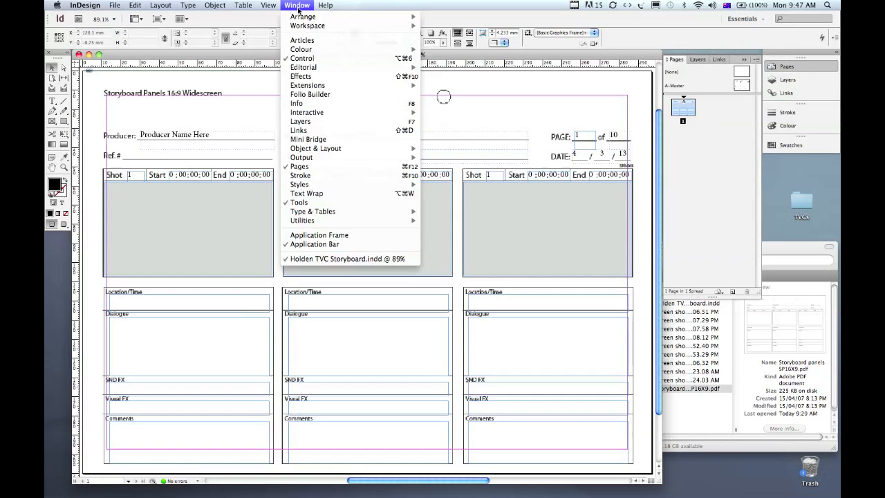
pyautogui.click(307, 167)
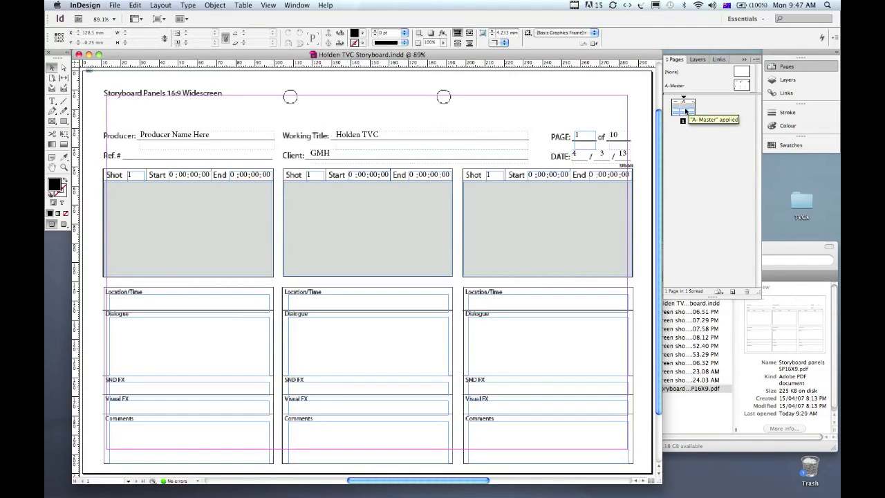
pyautogui.doubleClick(743, 84)
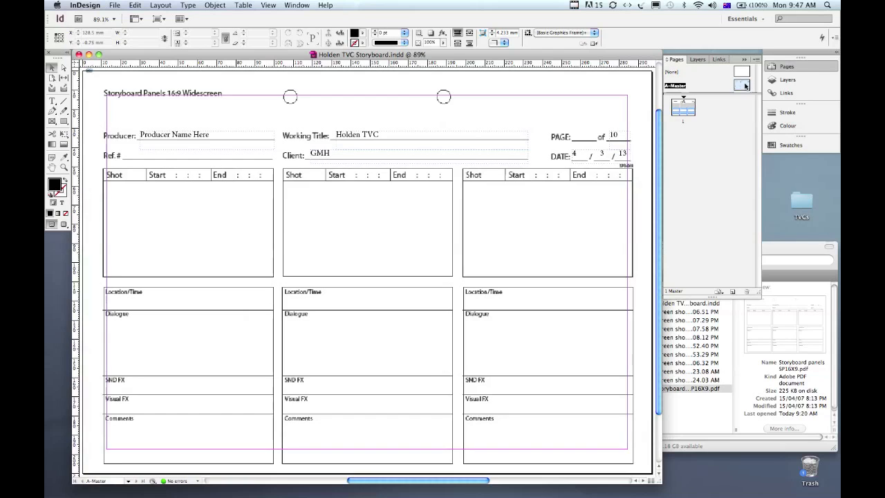
pyautogui.doubleClick(682, 115)
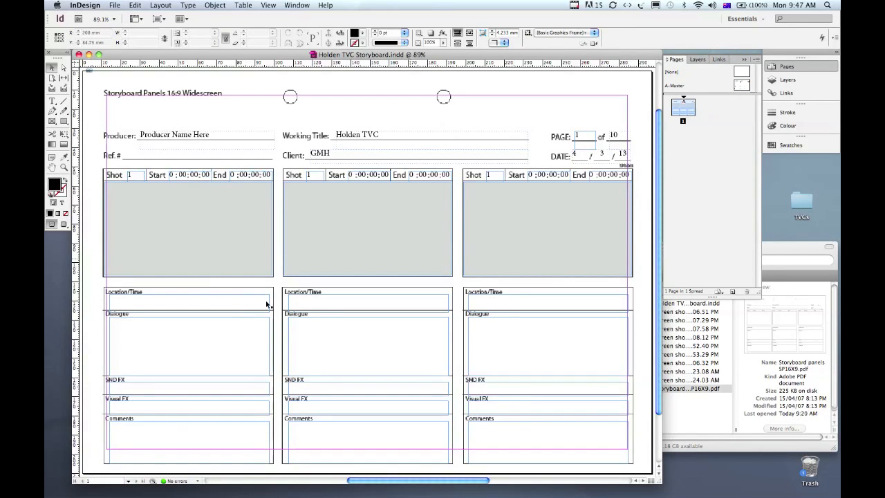
pyautogui.click(140, 177)
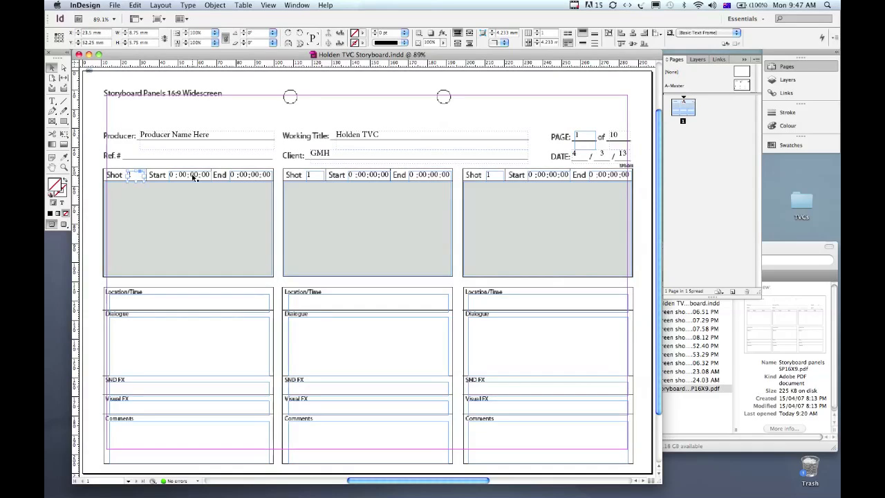
pyautogui.click(255, 177)
pyautogui.click(188, 235)
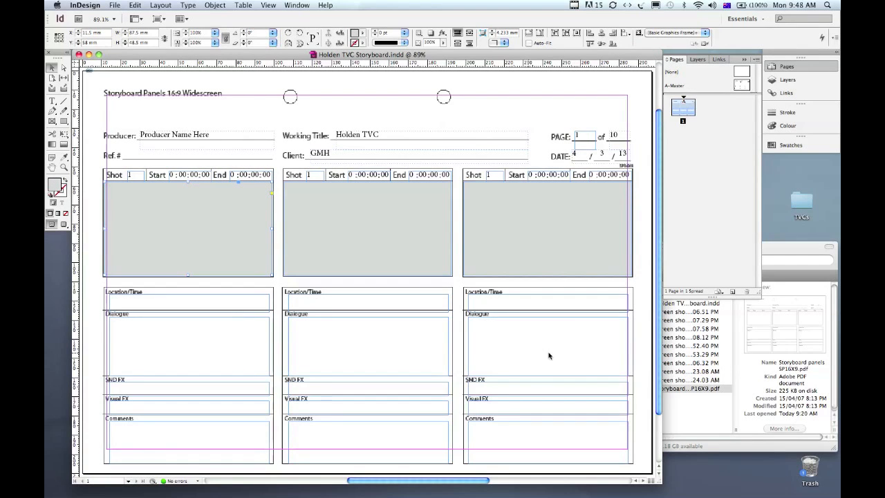
# Switch to the Finder's TVCs folder, preview its screen shots and place "Screen shot 2013-03-02 at 5.06.51 PM" into the first panel's grey rectangle.
pyautogui.click(777, 255)
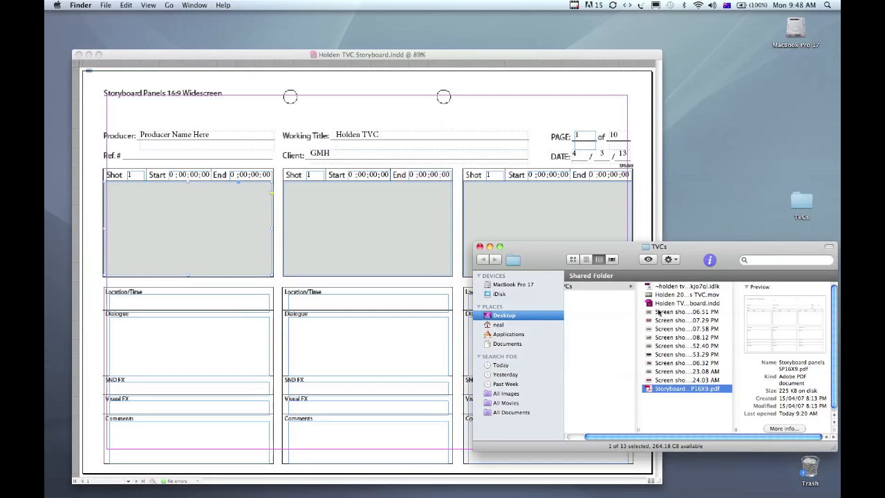
pyautogui.click(660, 312)
pyautogui.click(667, 321)
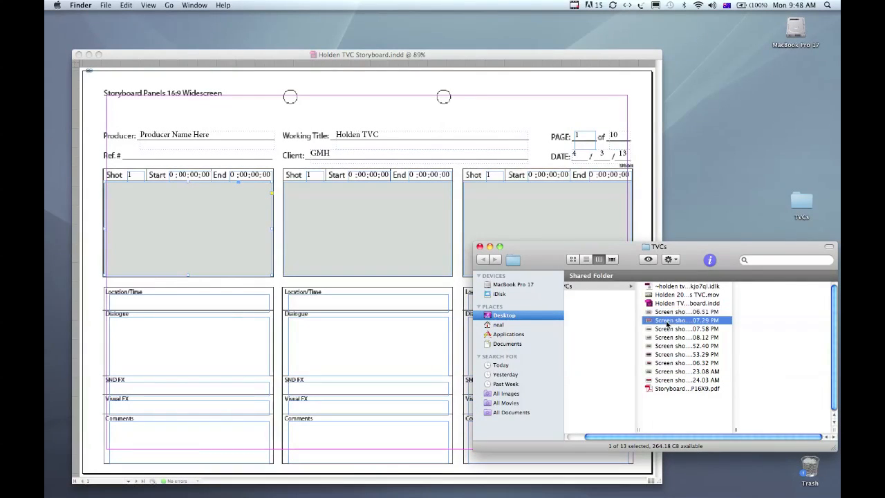
pyautogui.click(669, 329)
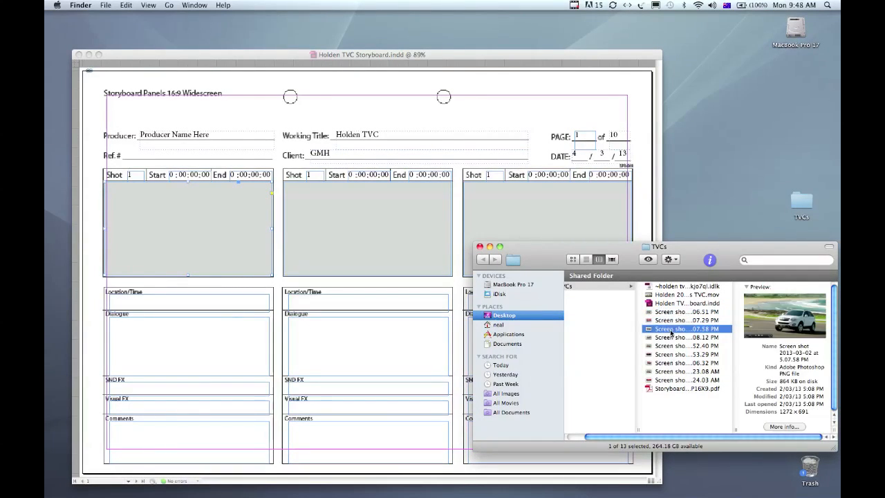
pyautogui.click(674, 338)
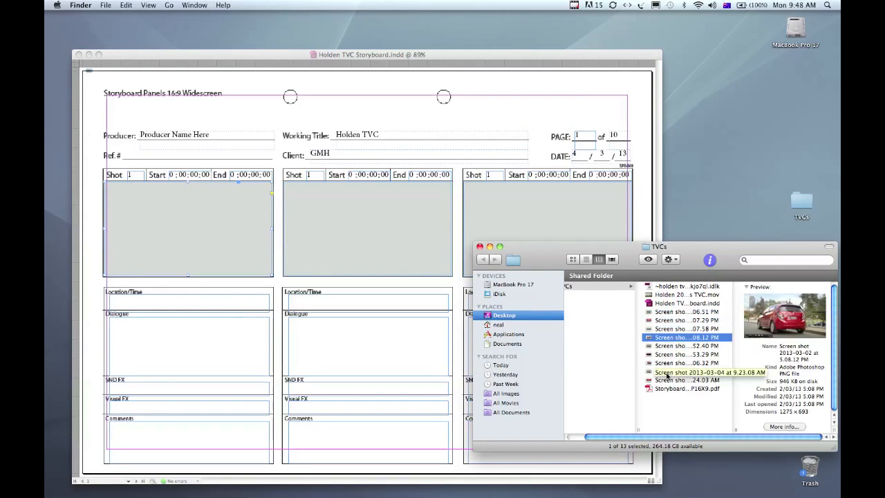
pyautogui.click(649, 312)
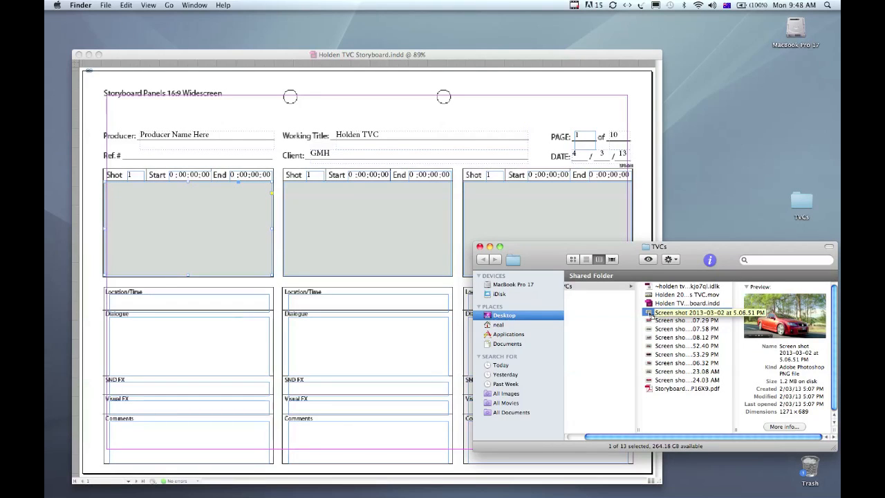
pyautogui.moveTo(648, 312); pyautogui.dragTo(175, 215)
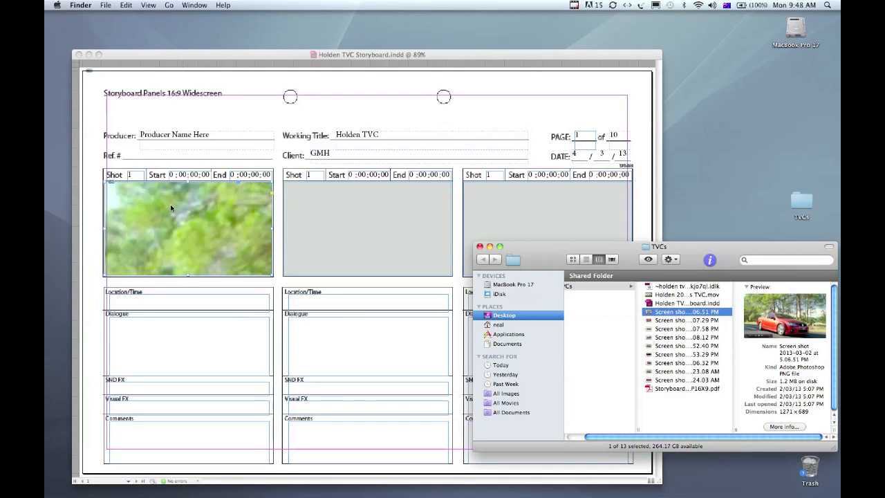
# Fit the first panel's placed picture to its frame with Fit Content to Frame.
pyautogui.click(170, 204)
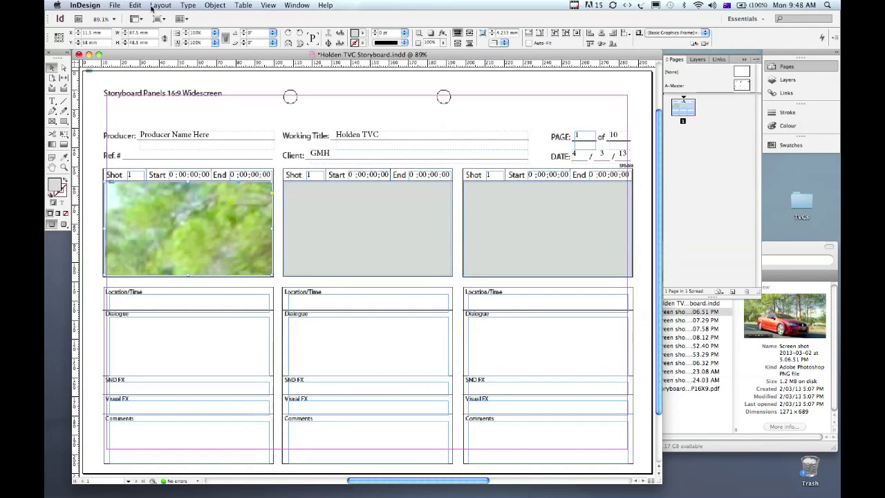
pyautogui.click(213, 6)
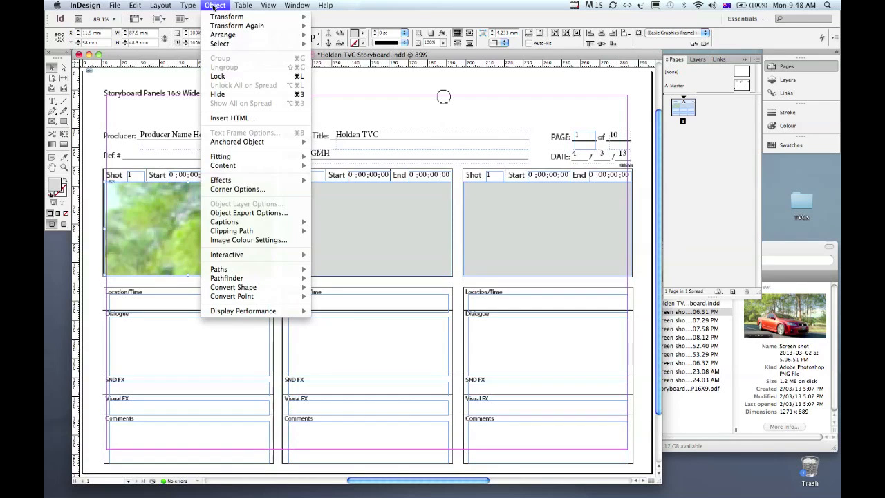
pyautogui.moveTo(226, 157)
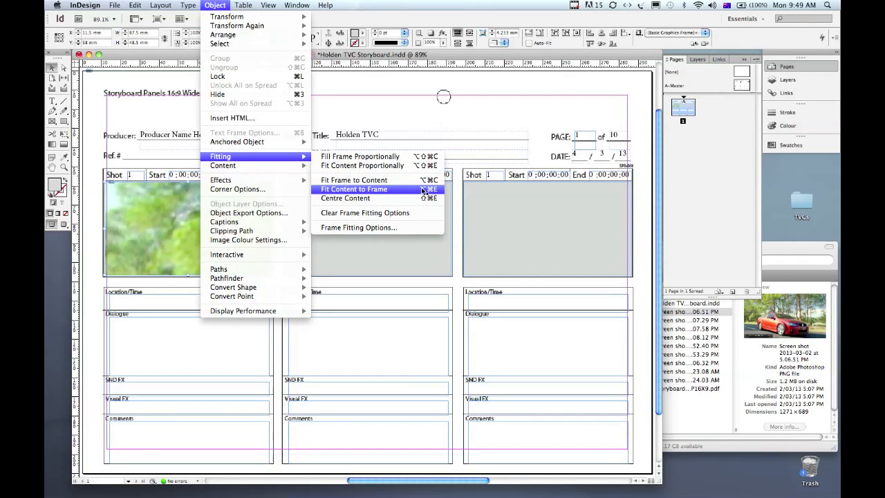
pyautogui.click(376, 191)
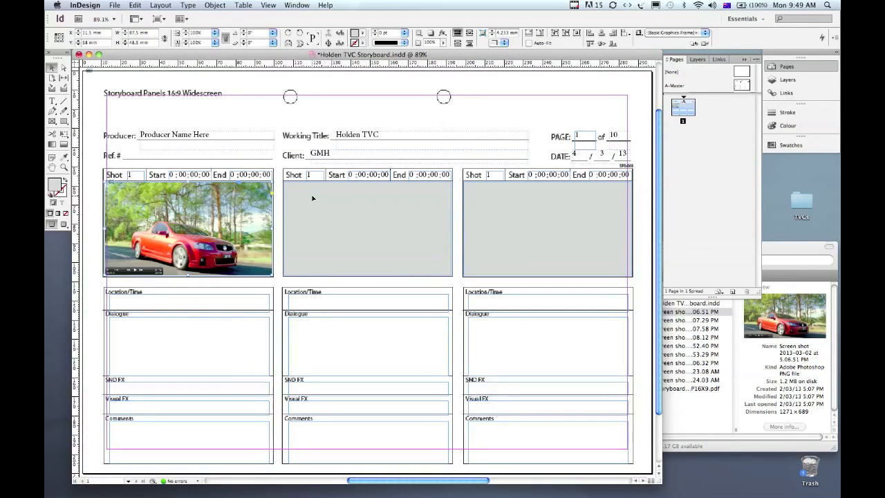
# Place "Screen shot 2013-03-02 at 5.07.29 PM" from the Finder into the second panel's grey rectangle and fit the content to the frame.
pyautogui.click(313, 199)
pyautogui.click(702, 321)
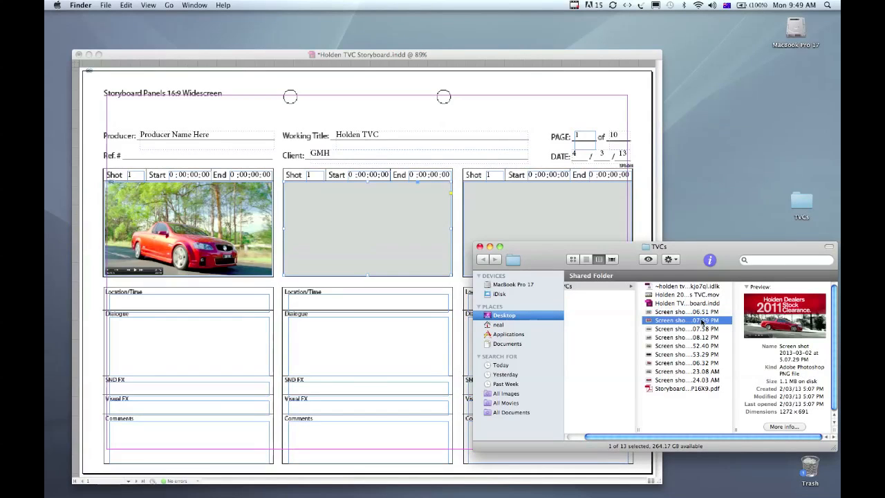
pyautogui.moveTo(701, 322); pyautogui.dragTo(392, 238)
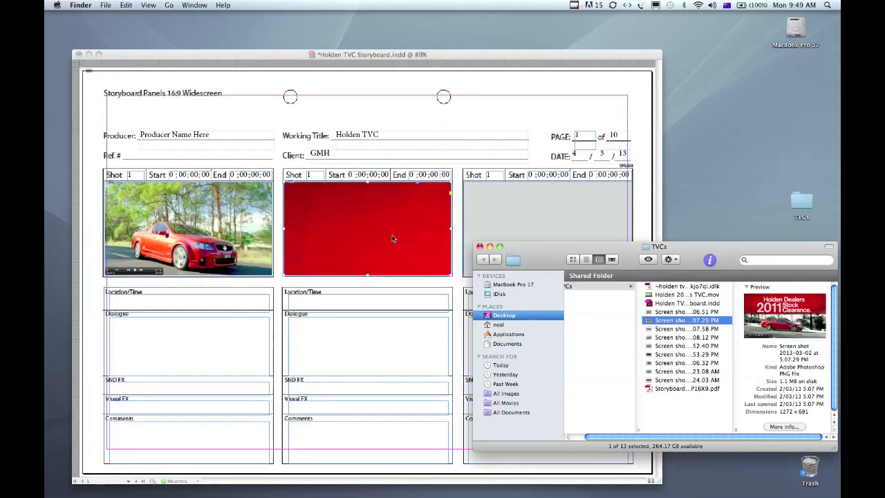
pyautogui.click(391, 238)
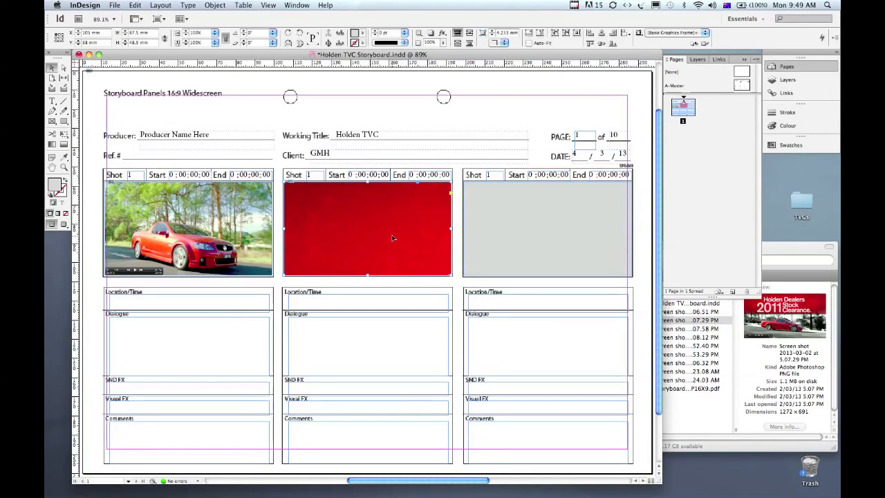
pyautogui.click(387, 243)
pyautogui.click(215, 6)
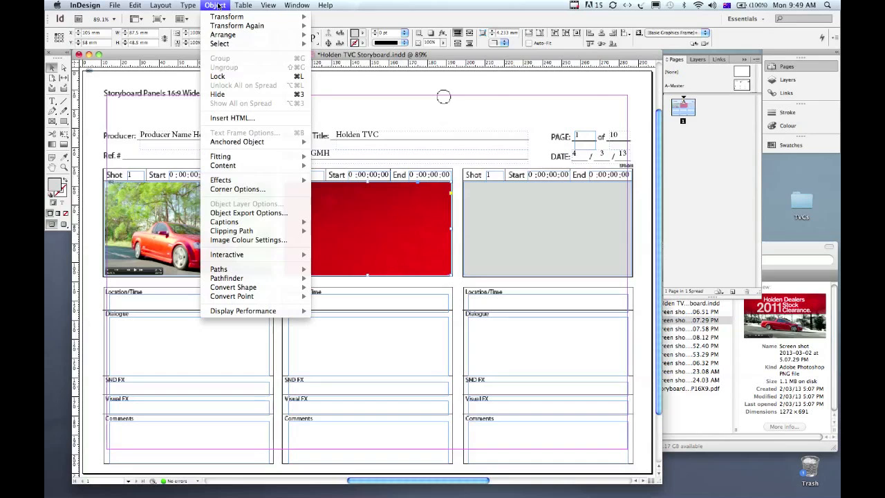
pyautogui.moveTo(237, 158)
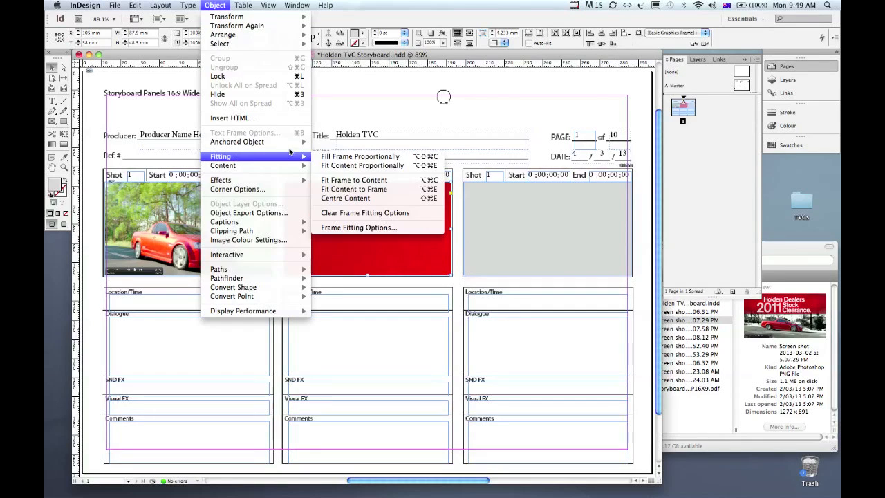
pyautogui.click(375, 192)
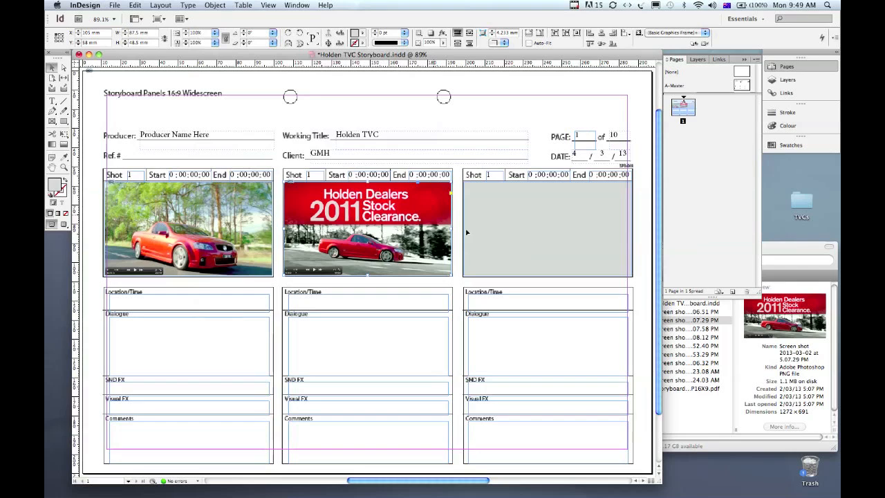
# Place "Screen shot 2013-03-02 at 5.07.58 PM" into the third panel's grey rectangle using the Place command, replacing the selected item.
pyautogui.click(524, 228)
pyautogui.click(114, 4)
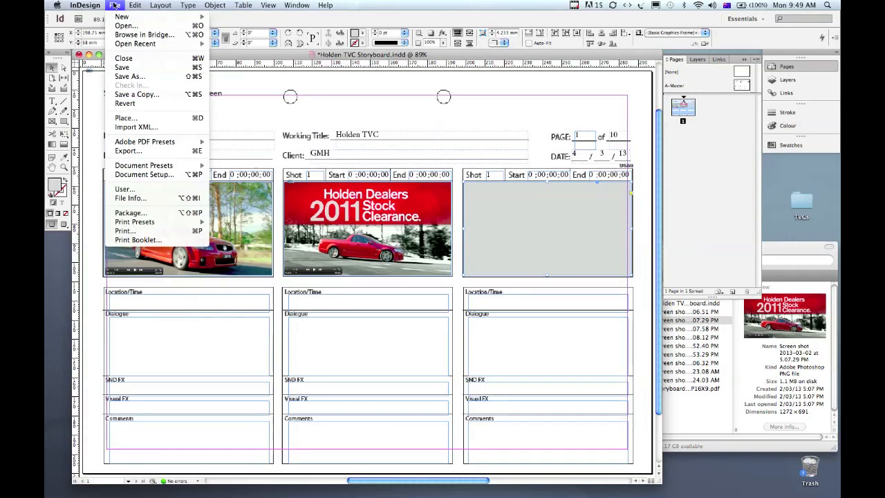
pyautogui.click(126, 118)
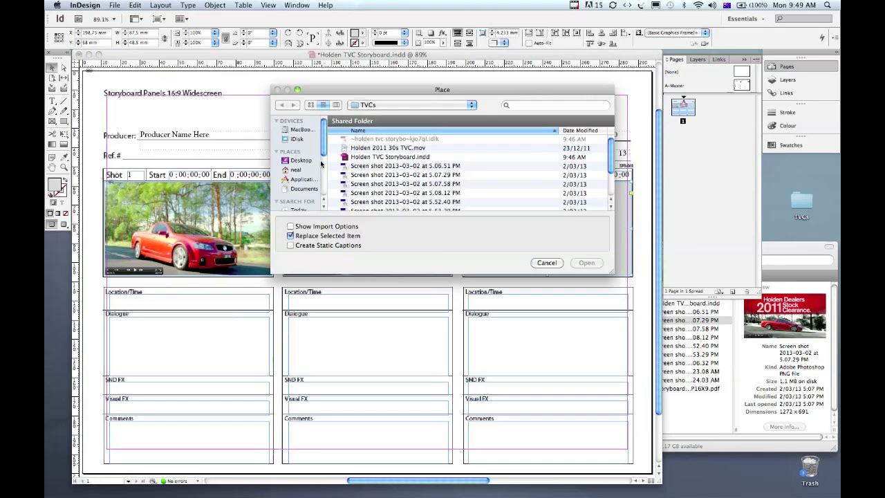
pyautogui.click(363, 185)
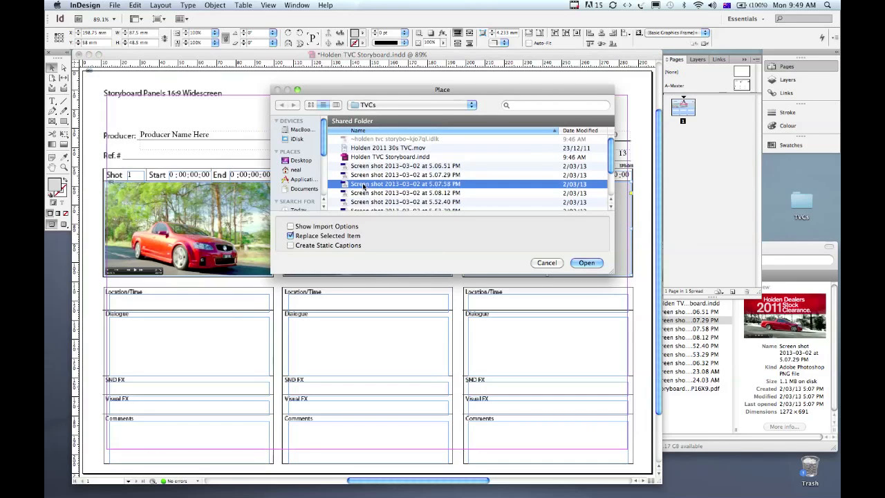
pyautogui.click(586, 262)
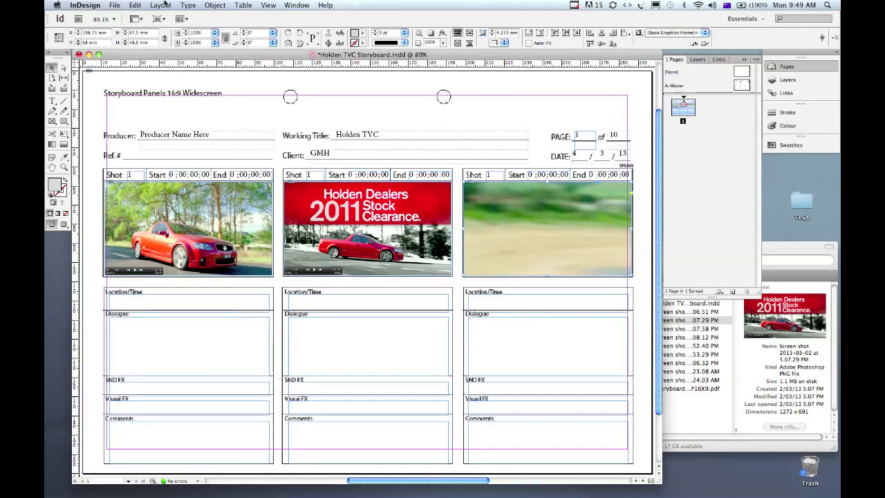
# Fit the third panel's picture to its frame with Fit Content to Frame and save the document.
pyautogui.click(220, 5)
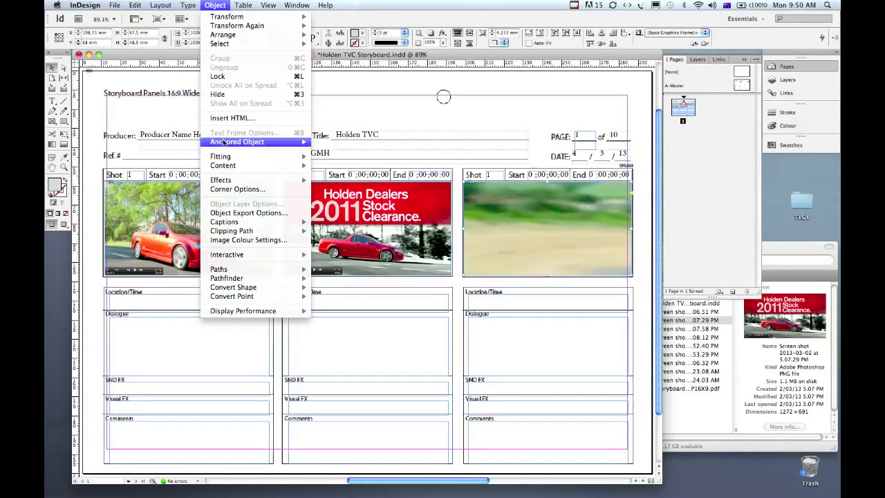
pyautogui.moveTo(228, 160)
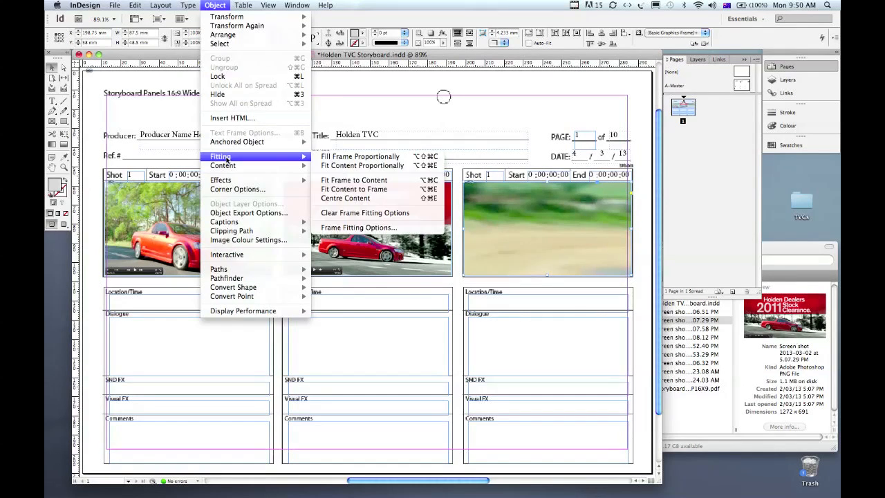
pyautogui.click(365, 190)
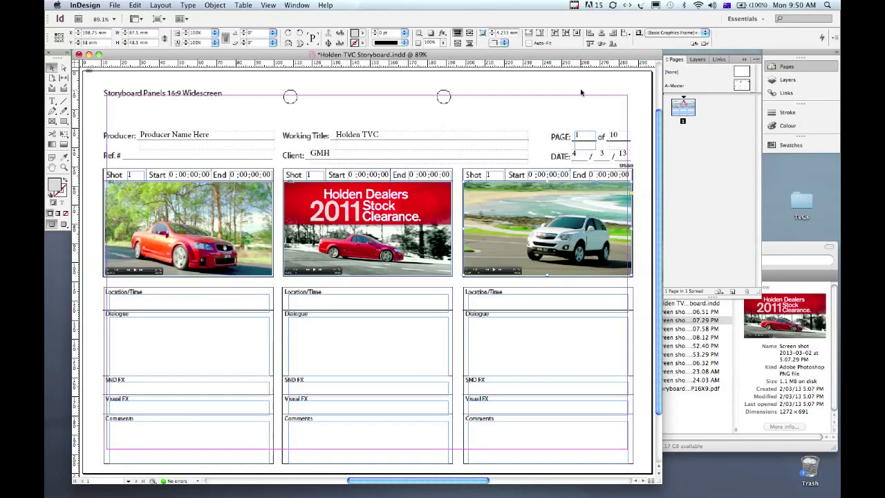
pyautogui.click(117, 5)
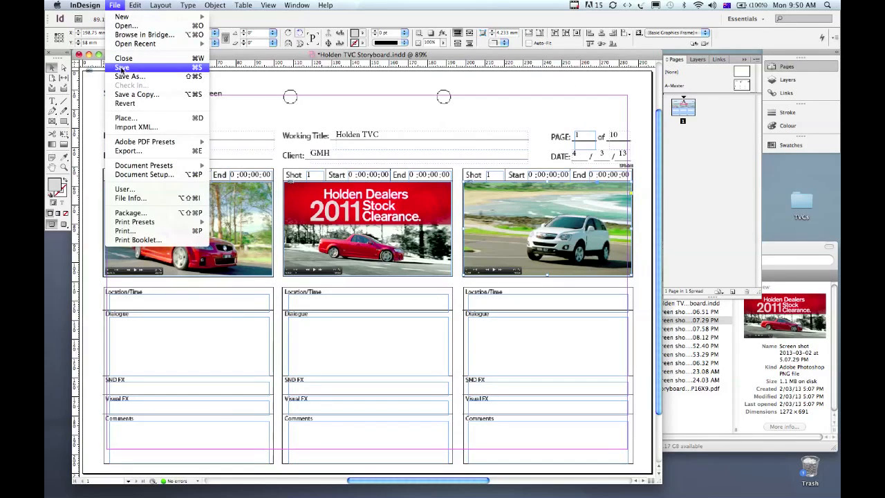
pyautogui.click(121, 67)
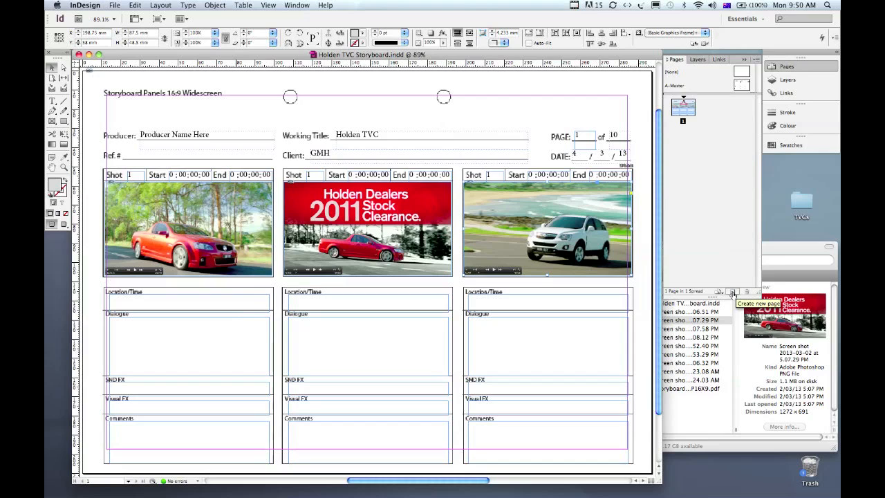
# Add a blank page and delete it, and duplicate page 1 with its filled panels as page 2.
pyautogui.click(732, 292)
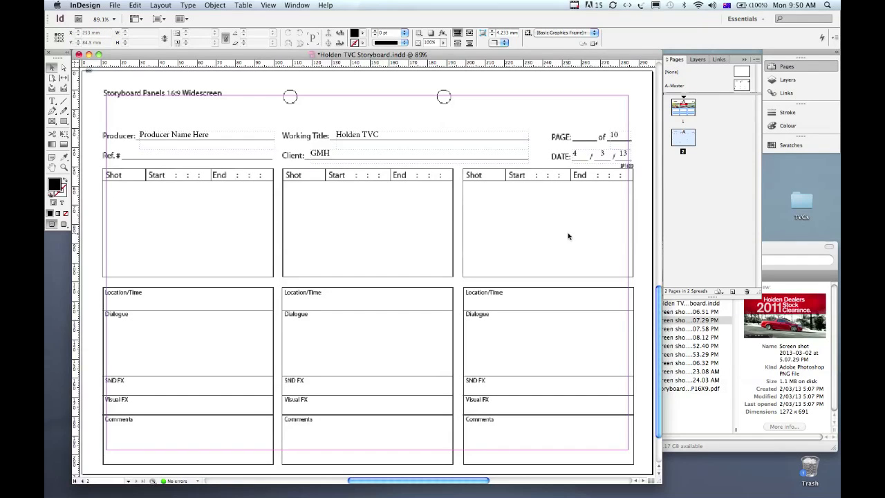
pyautogui.moveTo(678, 147); pyautogui.dragTo(749, 293)
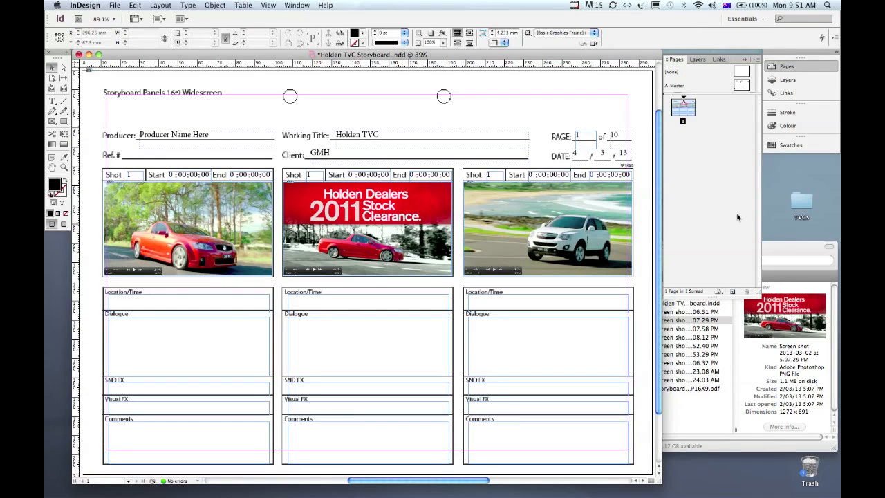
pyautogui.moveTo(684, 104); pyautogui.dragTo(734, 292)
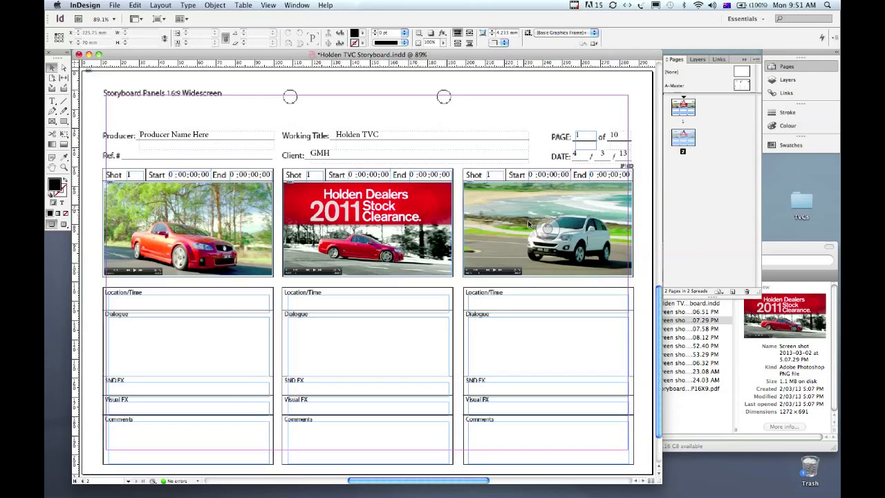
# Replace page 2's three panel pictures, in order, with the Finder screen shots taken at 5.07.58 PM, 5.08.12 PM and 5.52.40 PM.
pyautogui.click(675, 331)
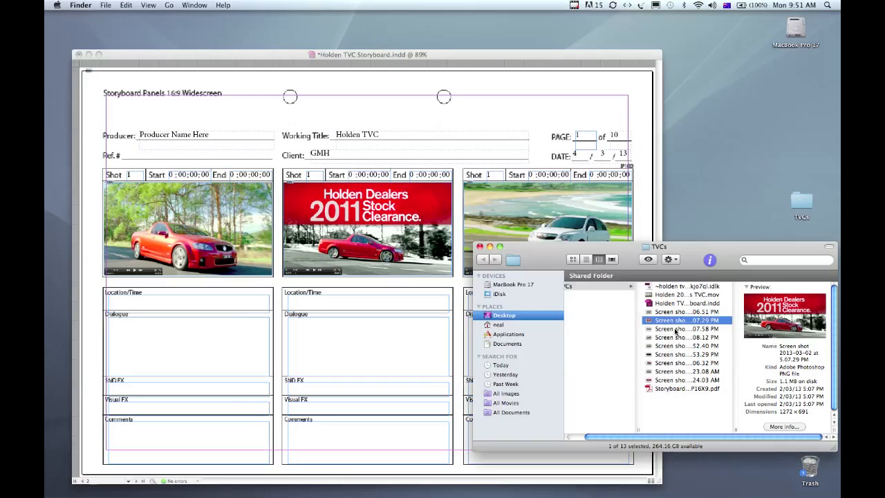
pyautogui.click(675, 330)
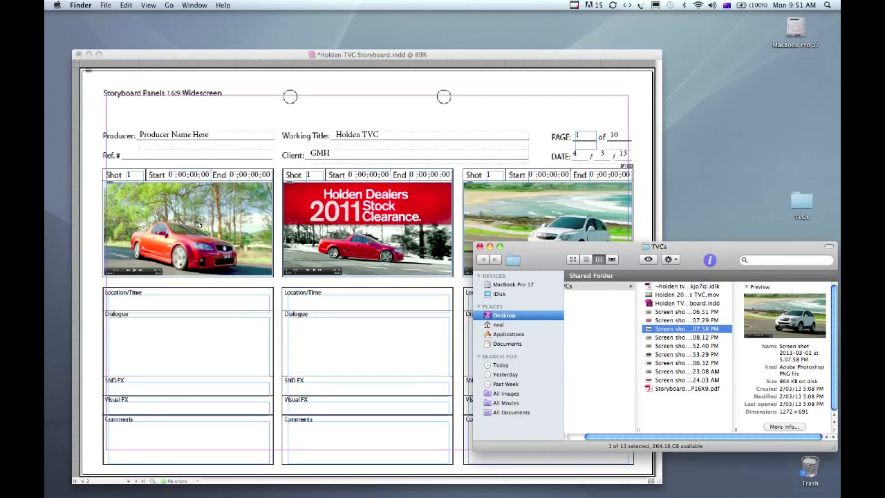
pyautogui.moveTo(181, 221); pyautogui.dragTo(181, 221)
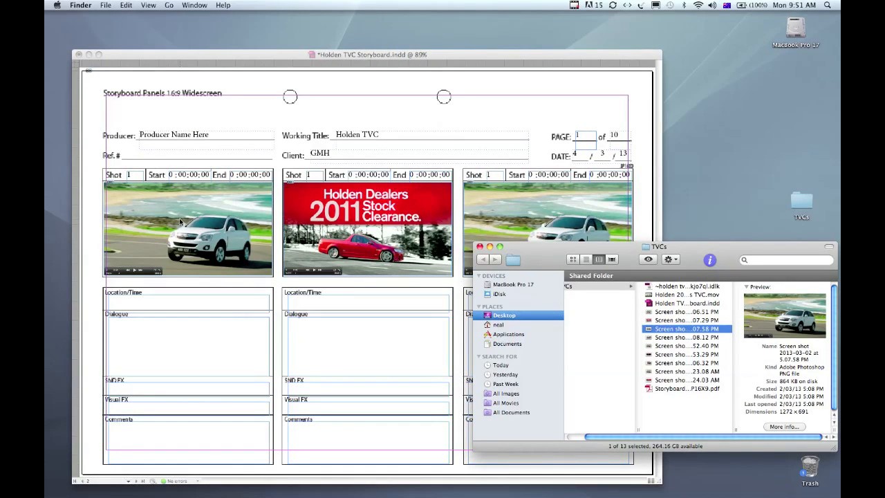
pyautogui.click(691, 338)
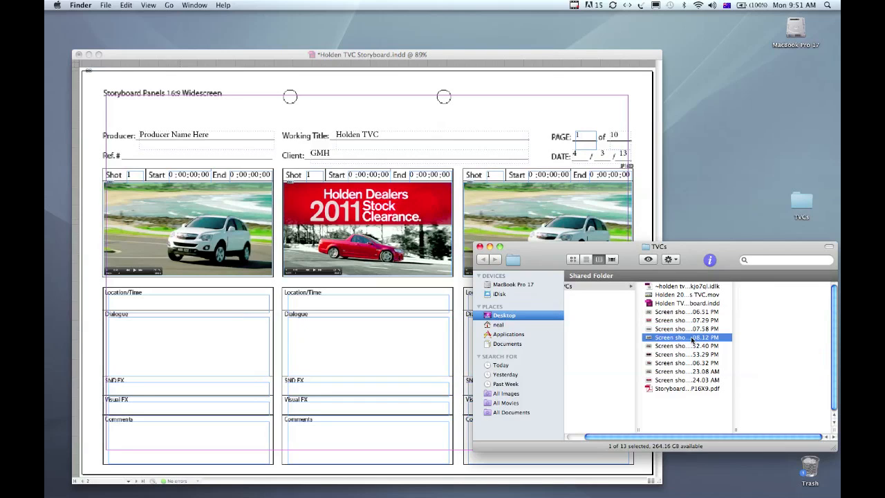
pyautogui.moveTo(367, 216); pyautogui.dragTo(382, 235)
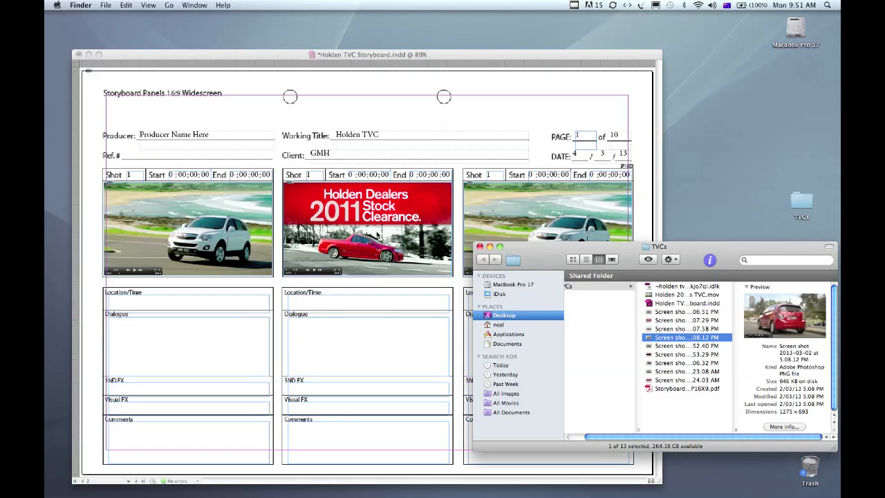
pyautogui.click(683, 345)
pyautogui.moveTo(683, 345); pyautogui.dragTo(531, 220)
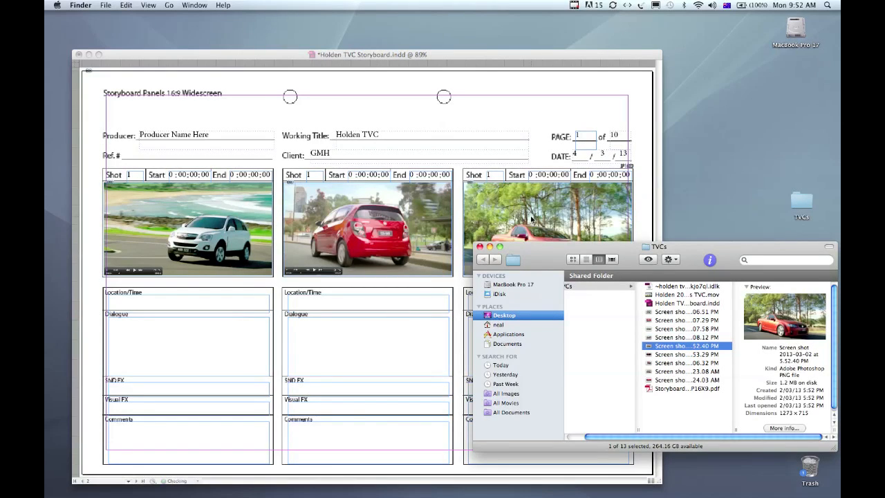
# Switch back to InDesign and save the storyboard document.
pyautogui.click(425, 56)
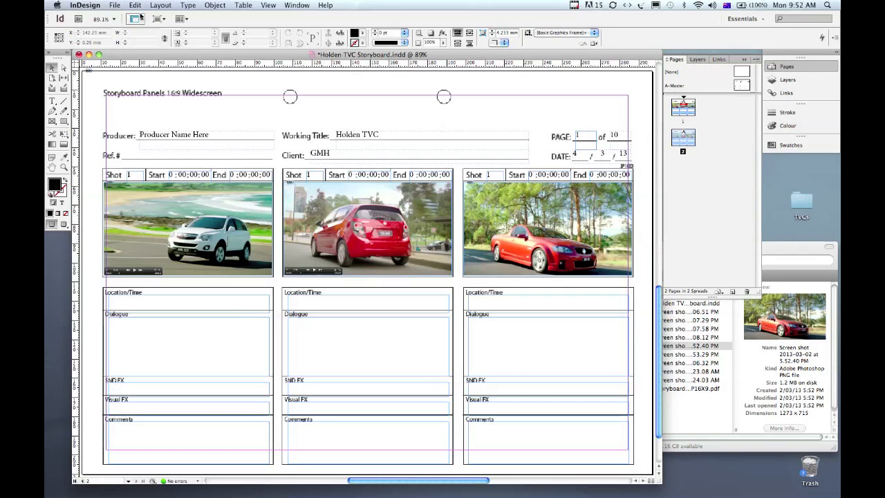
pyautogui.click(117, 4)
pyautogui.click(120, 67)
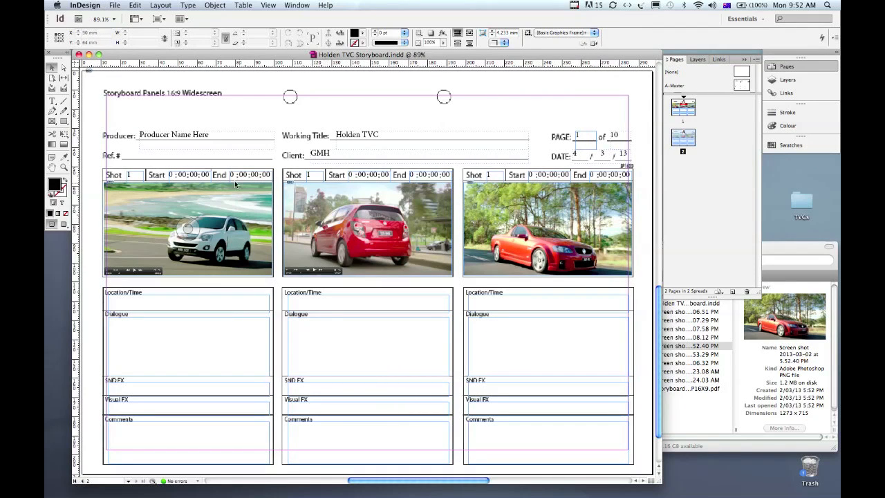
# On page 1, set the second panel's shot number to 2 and the third panel's to 3.
pyautogui.doubleClick(687, 105)
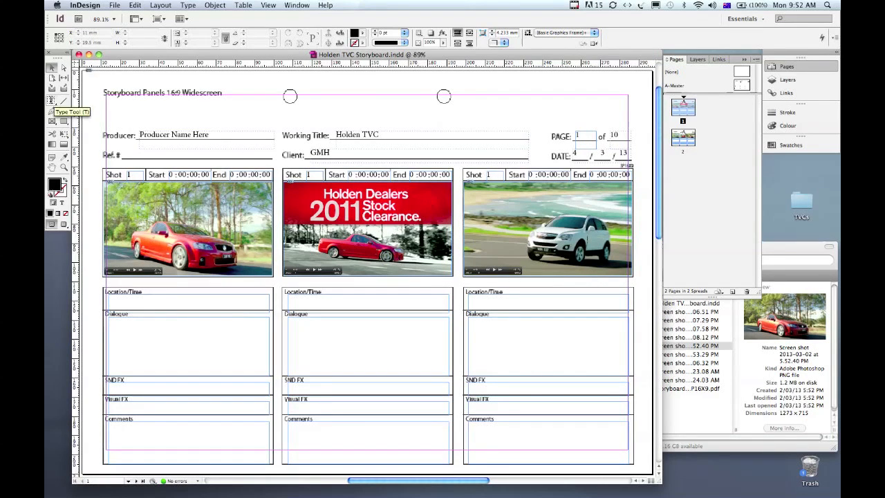
pyautogui.click(51, 101)
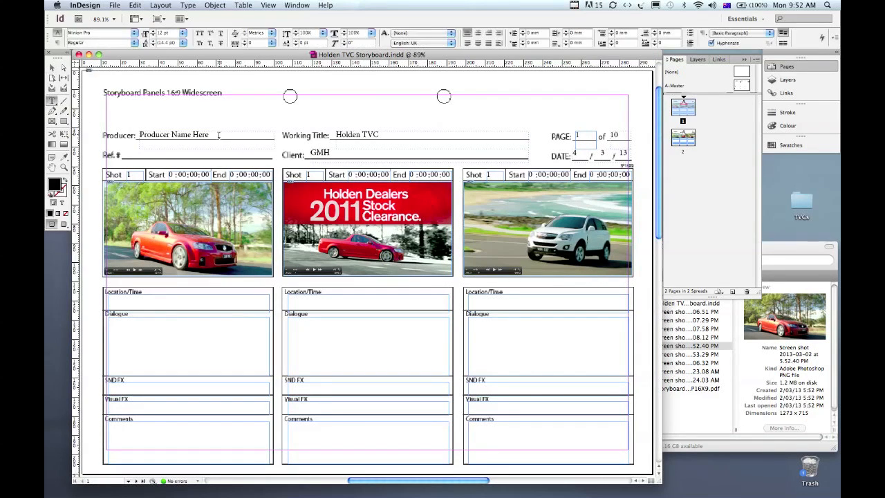
pyautogui.doubleClick(308, 174)
pyautogui.write('2')
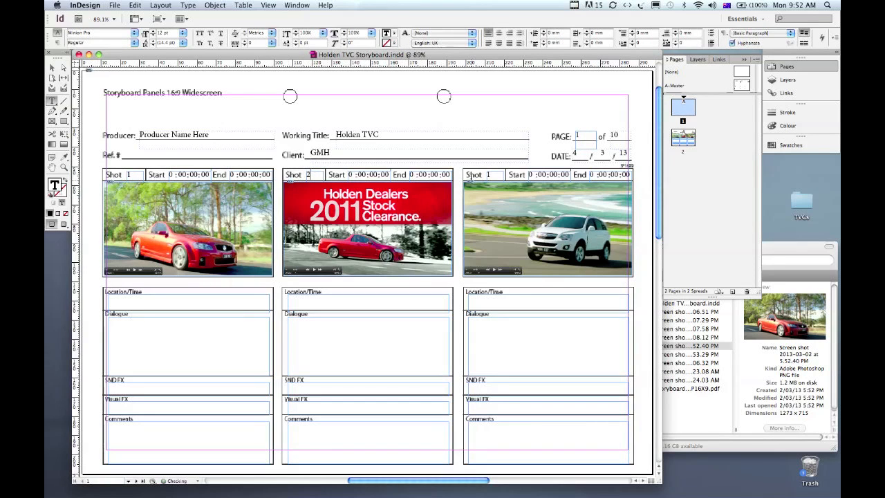
pyautogui.doubleClick(490, 175)
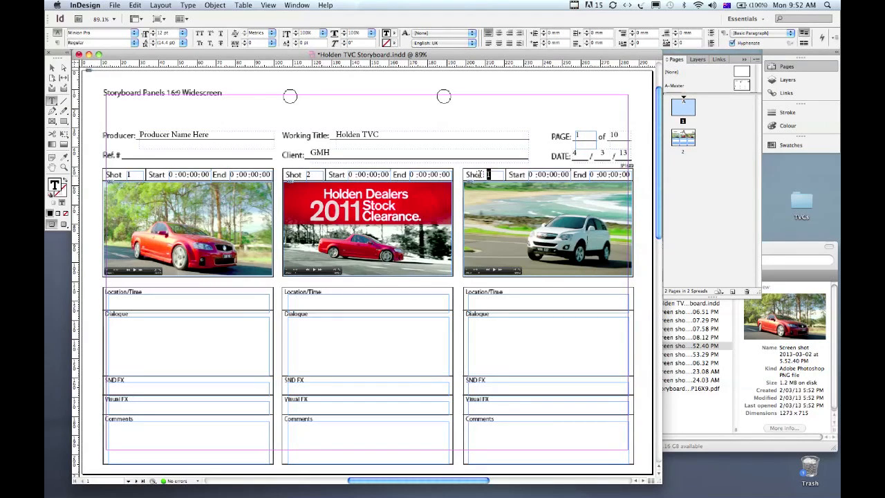
pyautogui.write('3')
# Number the three shots on page 2 as 4, 5 and 6.
pyautogui.doubleClick(681, 138)
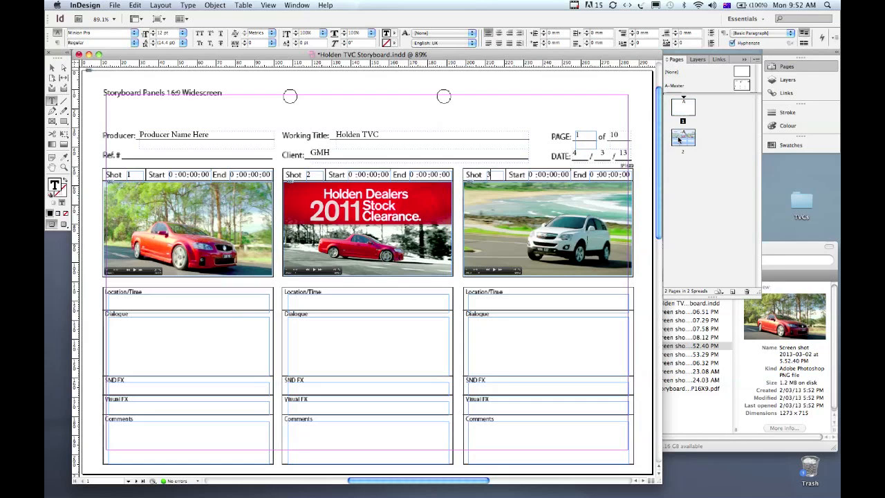
pyautogui.doubleClick(128, 175)
pyautogui.write('4')
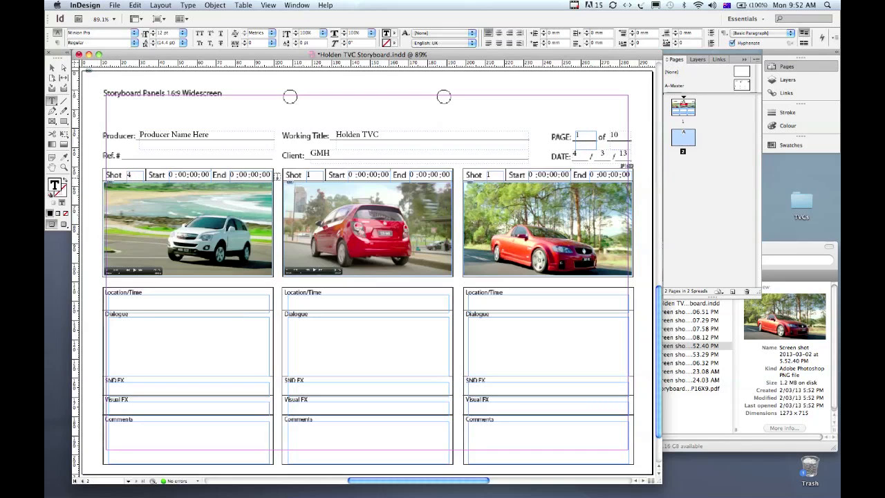
pyautogui.doubleClick(307, 175)
pyautogui.write('5')
pyautogui.doubleClick(489, 175)
pyautogui.write('6')
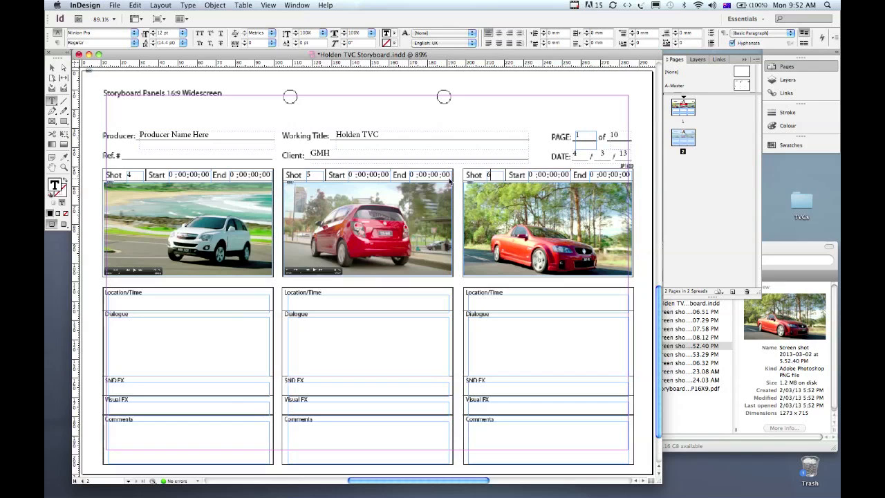
# Set shot 1's End timecode on page 1 to 0:00:01:12.
pyautogui.doubleClick(684, 106)
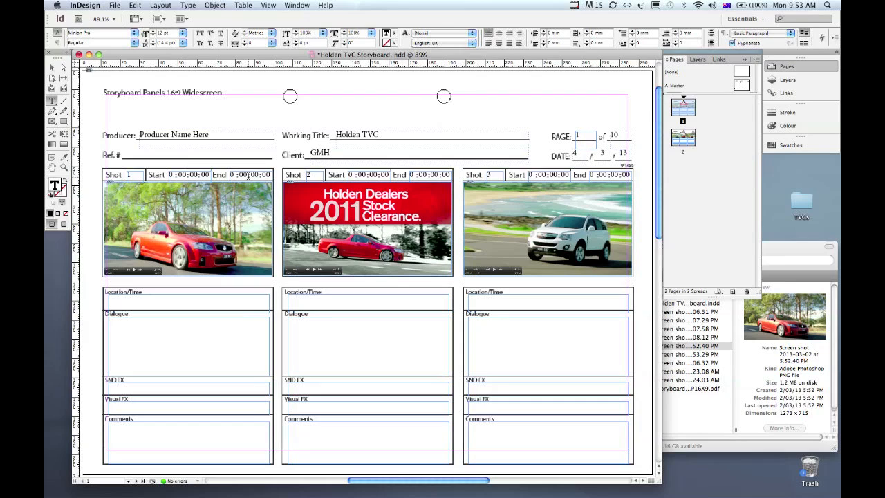
pyautogui.click(254, 174)
pyautogui.write('1')
pyautogui.doubleClick(266, 174)
pyautogui.write('12')
# Set shot 2's Start timecode to 0:00:01:12 and its End timecode to 0:00:02:12.
pyautogui.click(375, 173)
pyautogui.write('1')
pyautogui.press('Delete')
pyautogui.moveTo(380, 174); pyautogui.dragTo(395, 174)
pyautogui.write('12')
pyautogui.moveTo(432, 174); pyautogui.dragTo(438, 175)
pyautogui.write('2')
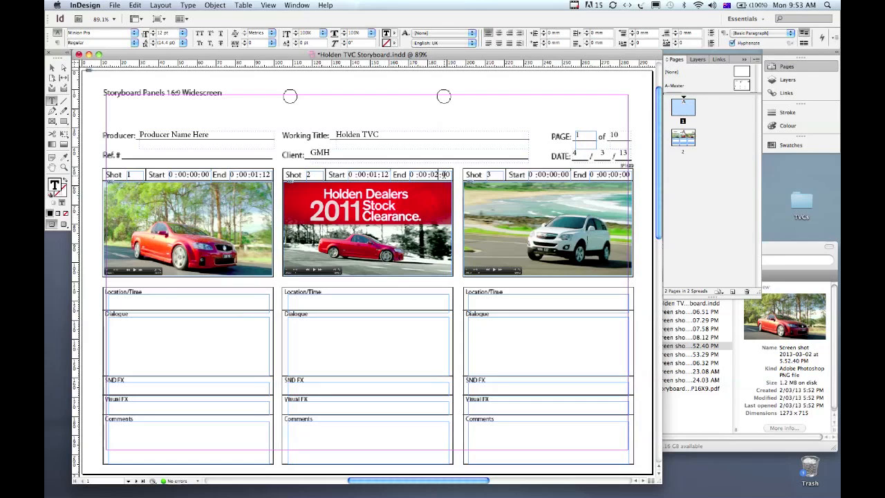
pyautogui.moveTo(443, 174); pyautogui.dragTo(450, 174)
pyautogui.write('12')
# Set shot 3's Start timecode to 0:00:02:12 and its End timecode to 0:00:04:00.
pyautogui.click(555, 174)
pyautogui.press('Delete')
pyautogui.write('2:12')
pyautogui.press('Delete')
pyautogui.press('Delete')
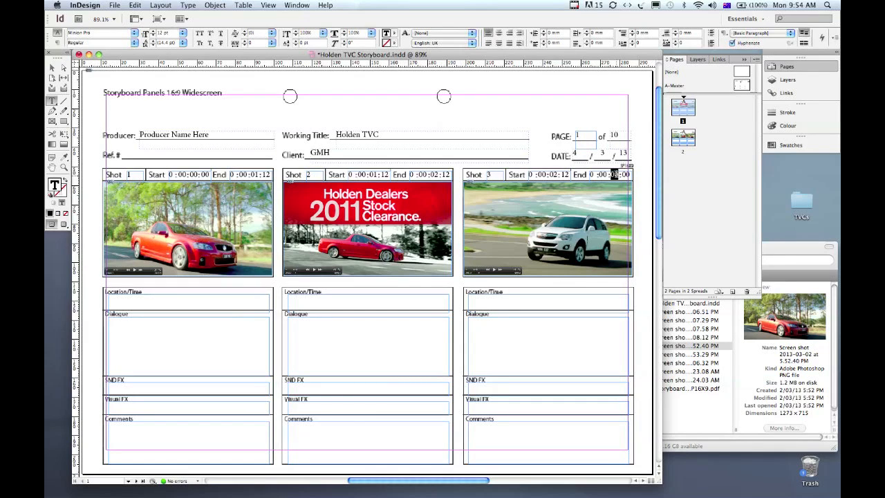
pyautogui.moveTo(614, 174); pyautogui.dragTo(617, 174)
pyautogui.write('4')
# Switch to QuickTime Player 7 and scrub through Holden 2011 30s TVC.mov to examine its shots and their timing.
pyautogui.press('super+Tab')
pyautogui.click(395, 258)
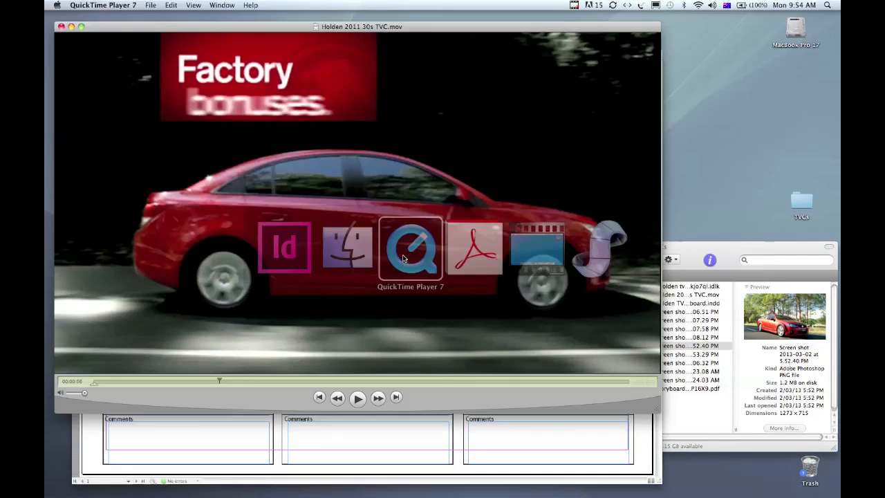
pyautogui.moveTo(219, 381); pyautogui.dragTo(241, 382)
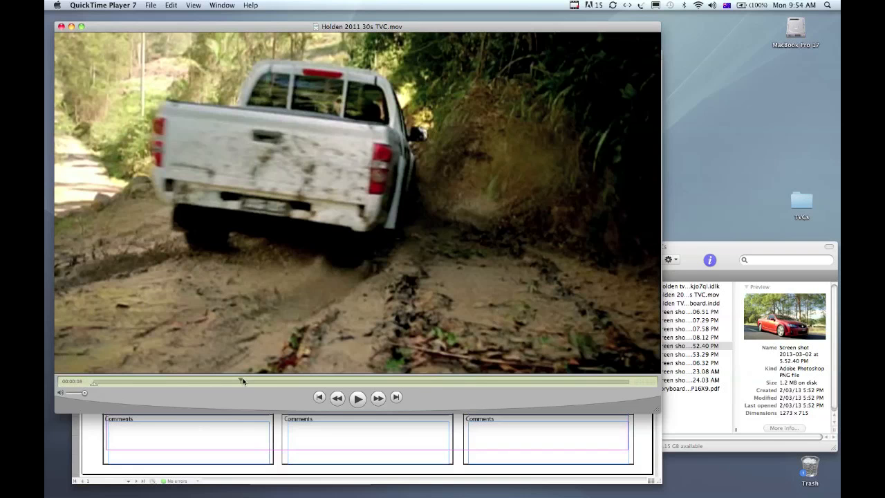
pyautogui.moveTo(241, 380); pyautogui.dragTo(279, 380)
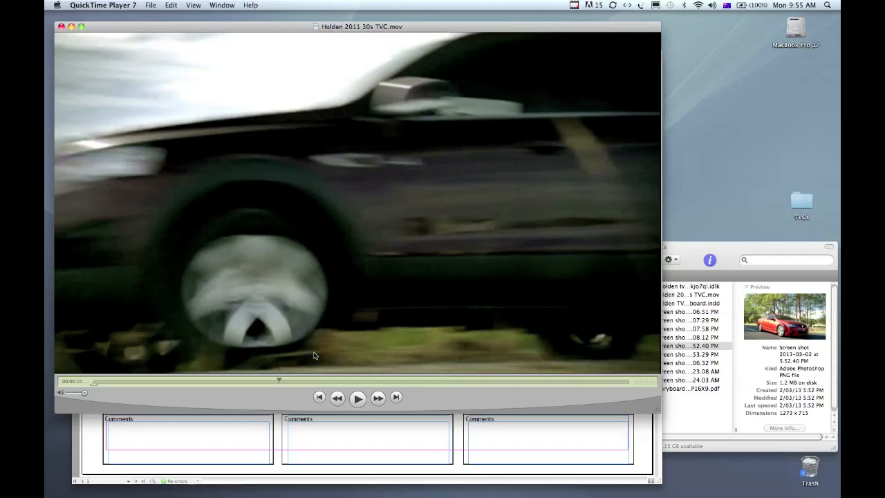
pyautogui.moveTo(278, 380); pyautogui.dragTo(285, 380)
pyautogui.moveTo(381, 380); pyautogui.dragTo(521, 381)
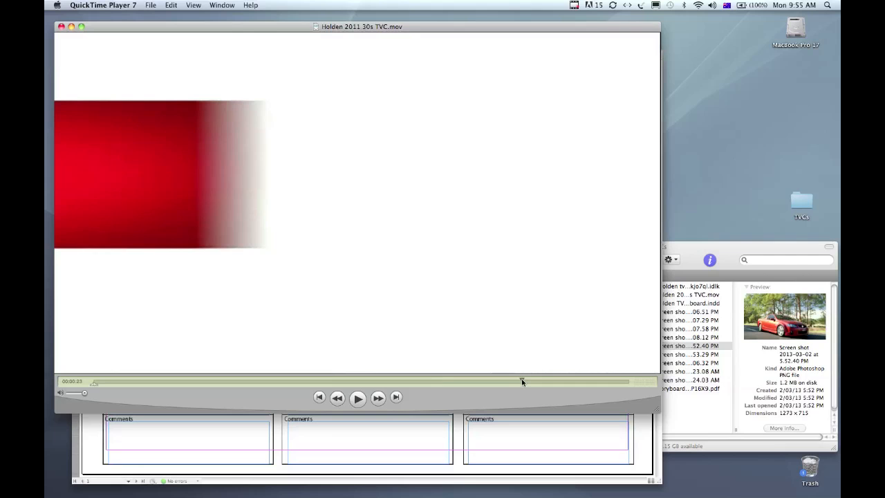
# Switch back to InDesign and enter "On the road" as shot 1's Location/Time on page 1.
pyautogui.click(293, 477)
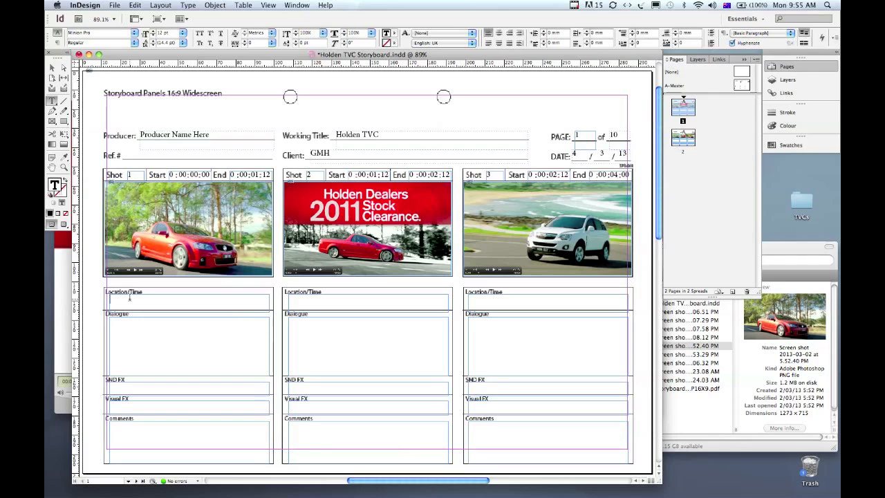
pyautogui.write('On the road')
# Duplicate page 2 as page 3 and number its three shots 7, 8 and 9.
pyautogui.doubleClick(682, 139)
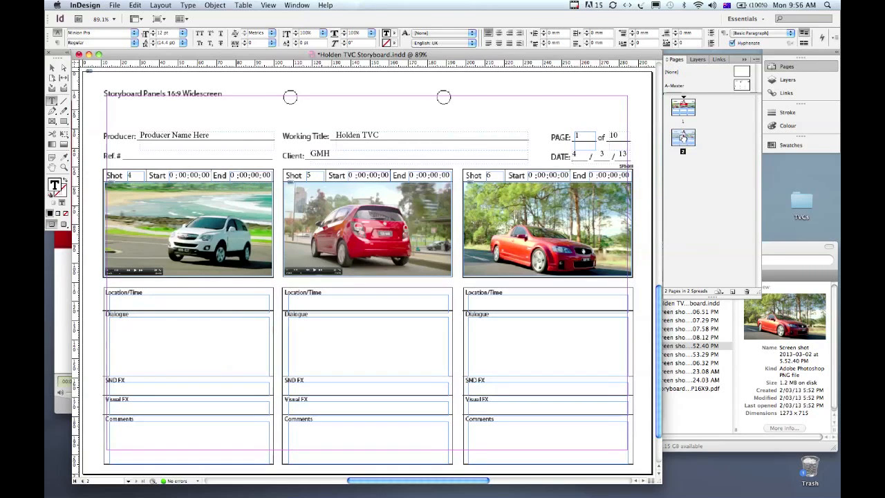
pyautogui.click(734, 292)
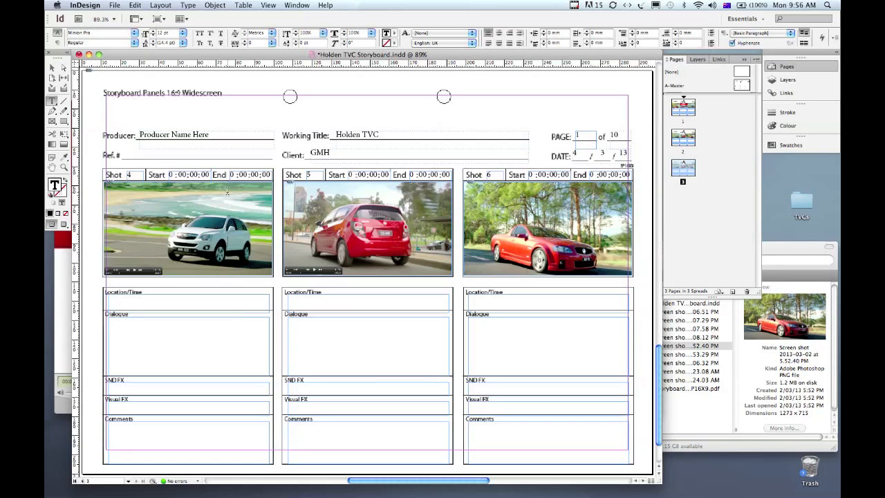
pyautogui.doubleClick(129, 175)
pyautogui.write('7')
pyautogui.doubleClick(309, 175)
pyautogui.write('8')
pyautogui.doubleClick(490, 174)
pyautogui.doubleClick(489, 175)
pyautogui.write('9')
# On A-Master, set the total page count in the PAGE field to 3.
pyautogui.doubleClick(741, 84)
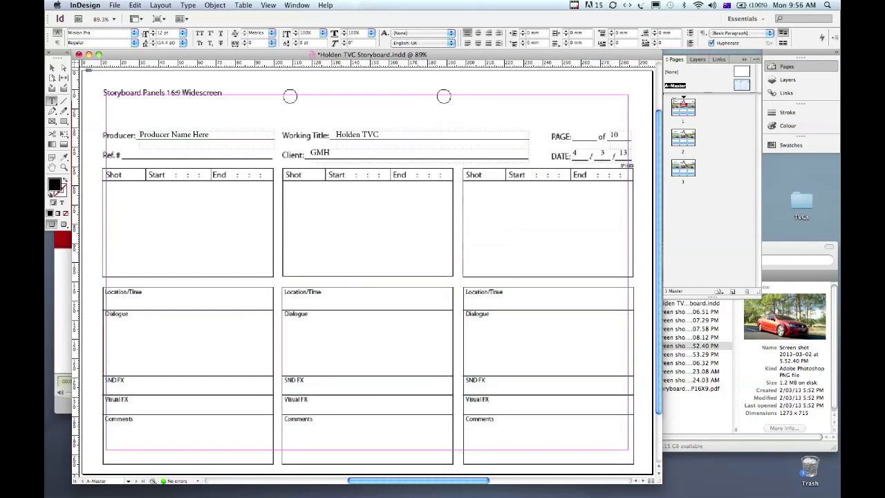
pyautogui.doubleClick(614, 135)
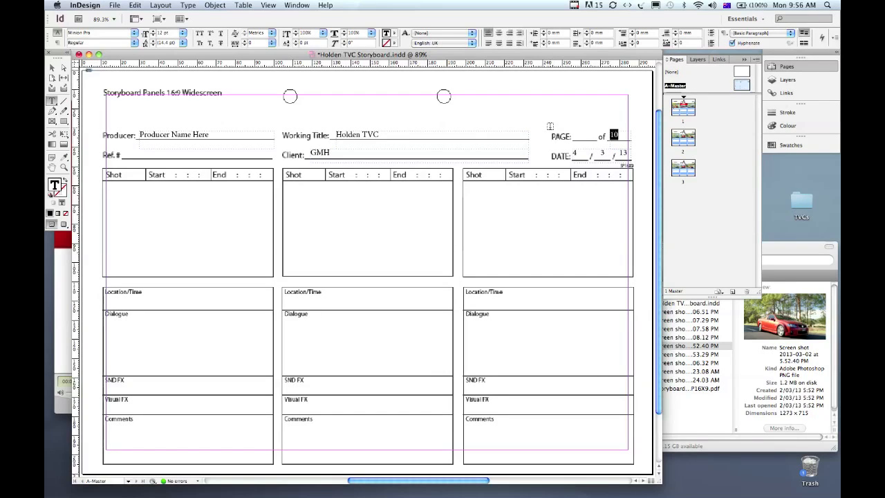
pyautogui.write('3')
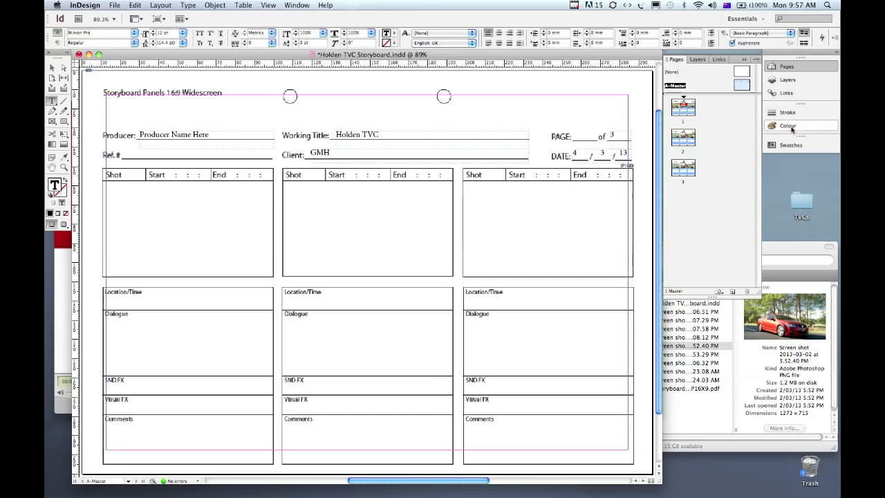
# Set the PAGE number to 2 on the second page and to 3 on the third page.
pyautogui.doubleClick(683, 105)
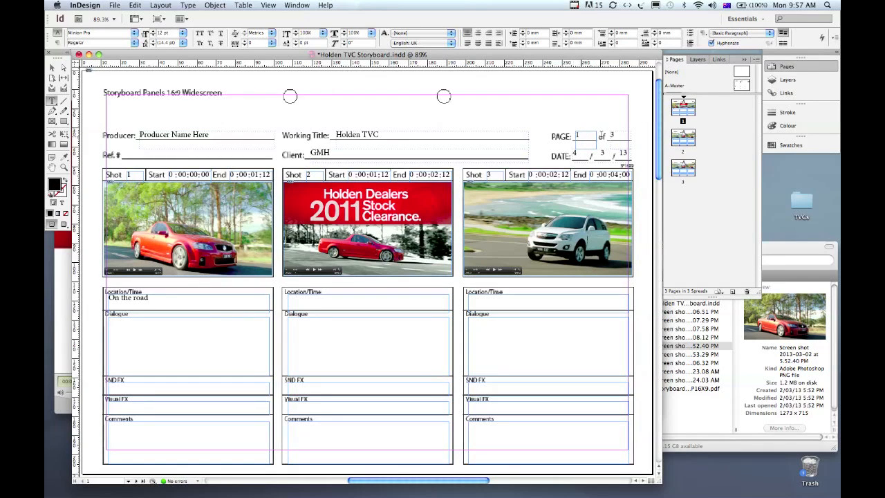
pyautogui.doubleClick(683, 135)
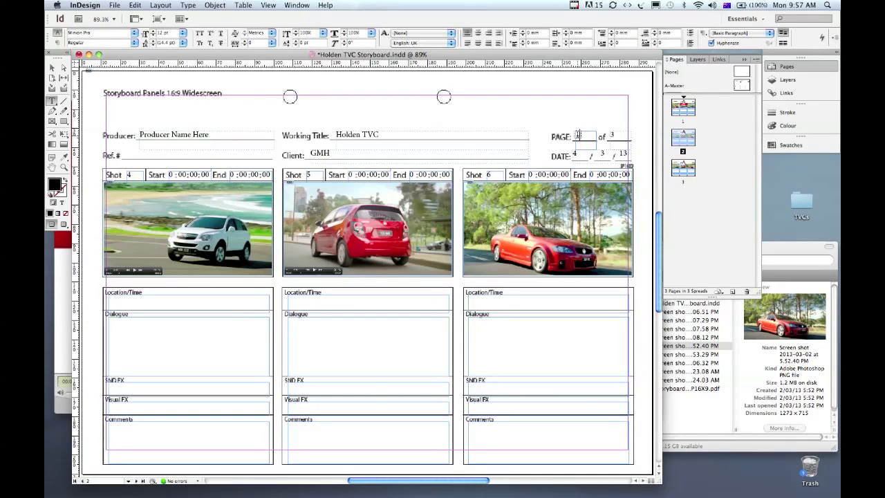
pyautogui.moveTo(585, 135); pyautogui.dragTo(566, 135)
pyautogui.write('2')
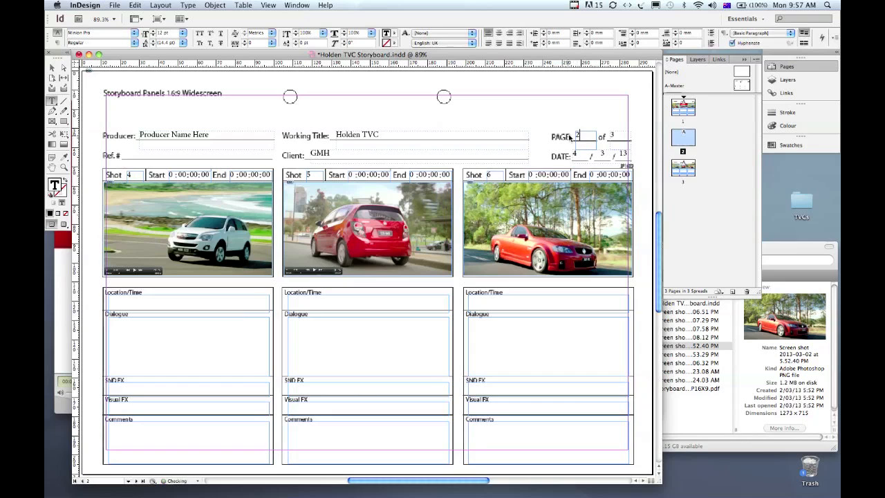
pyautogui.doubleClick(683, 168)
pyautogui.moveTo(596, 143); pyautogui.dragTo(561, 131)
pyautogui.write('3')
# Save the storyboard document and start exporting it to the TVCs folder as "Holden TVC Storyboard" in Adobe PDF (Print) format.
pyautogui.click(114, 5)
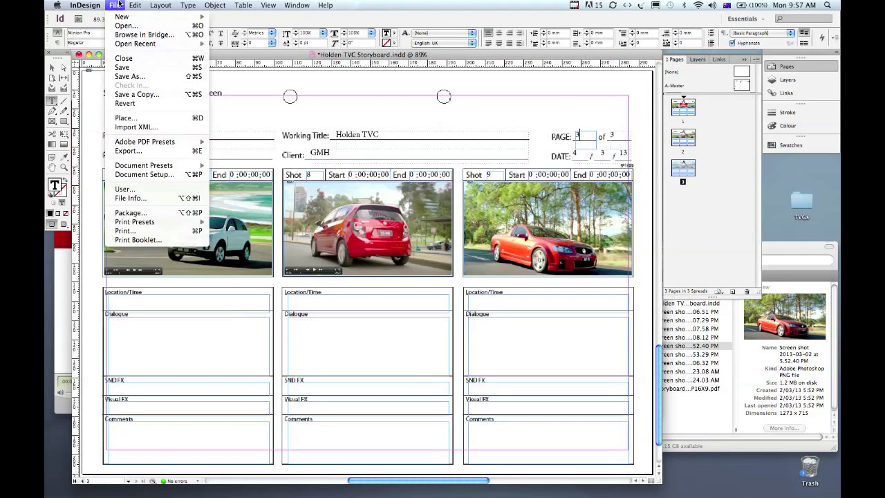
pyautogui.click(120, 67)
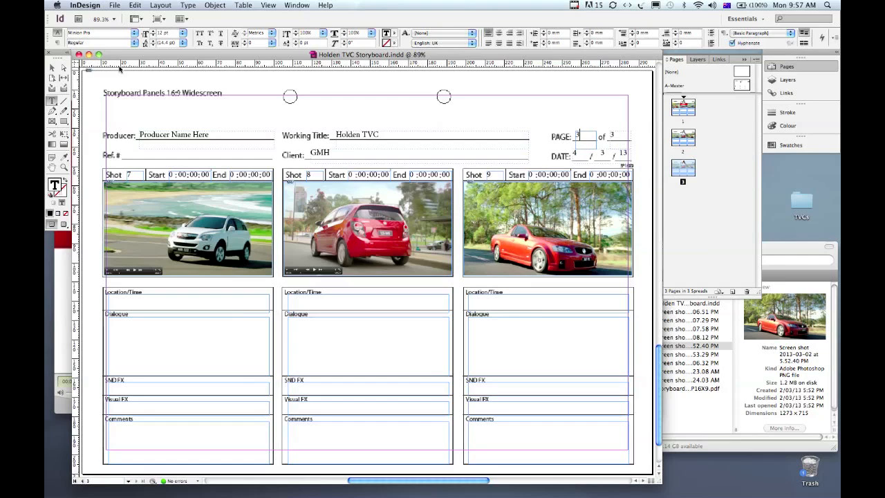
pyautogui.click(116, 5)
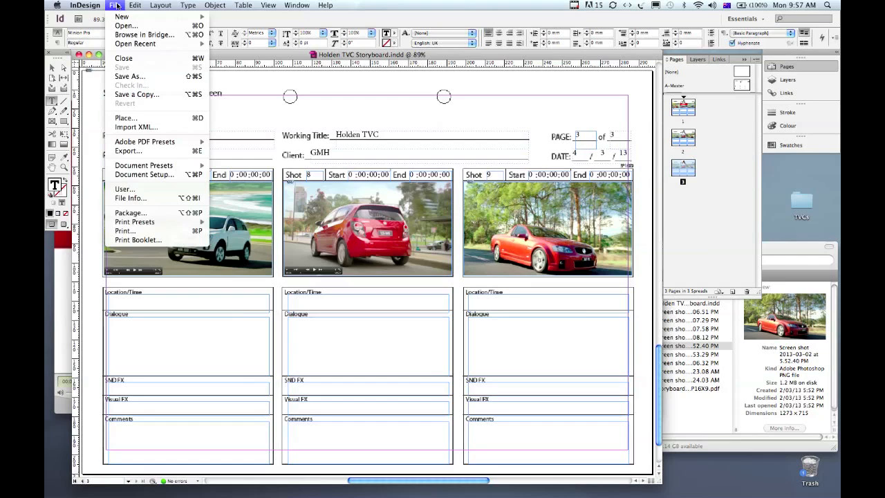
pyautogui.click(141, 152)
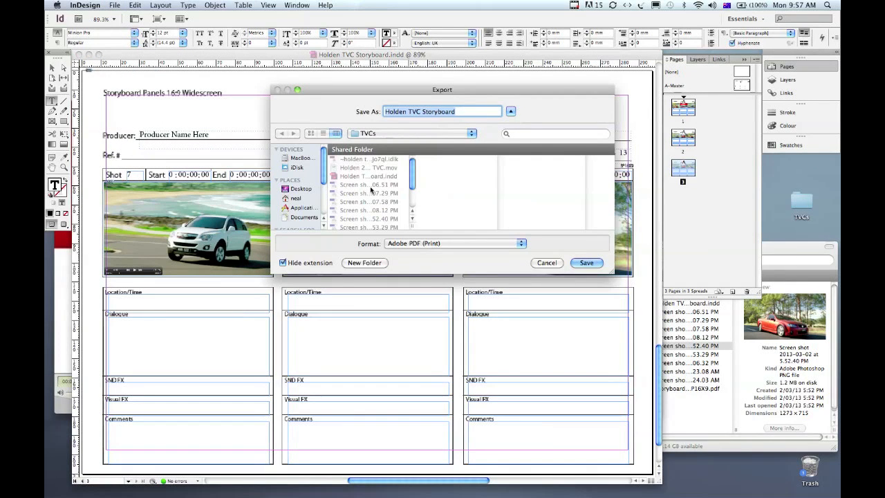
pyautogui.click(443, 244)
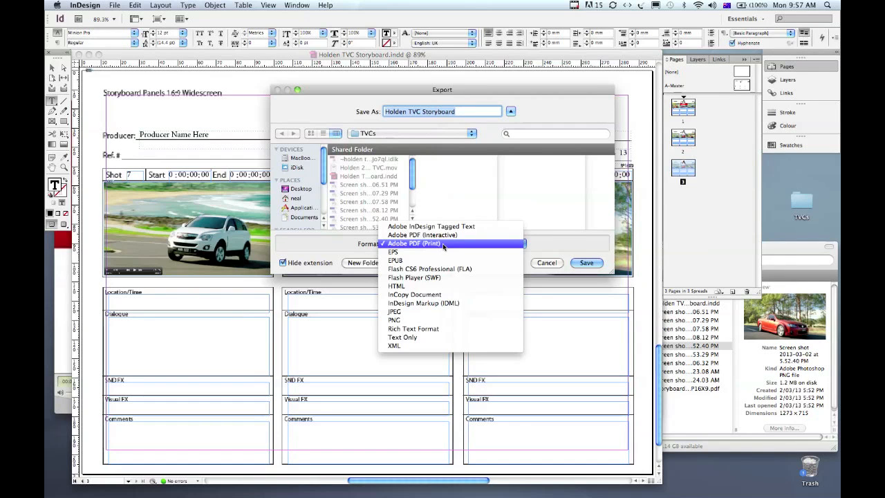
pyautogui.click(443, 244)
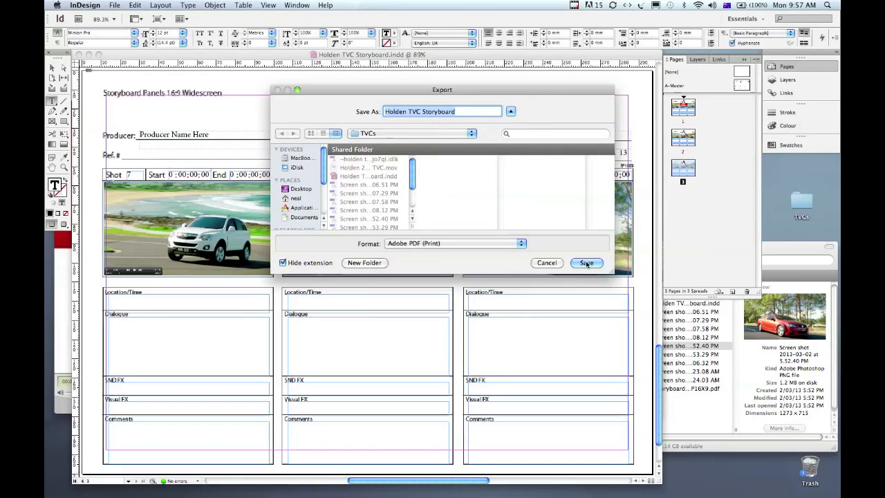
pyautogui.click(586, 263)
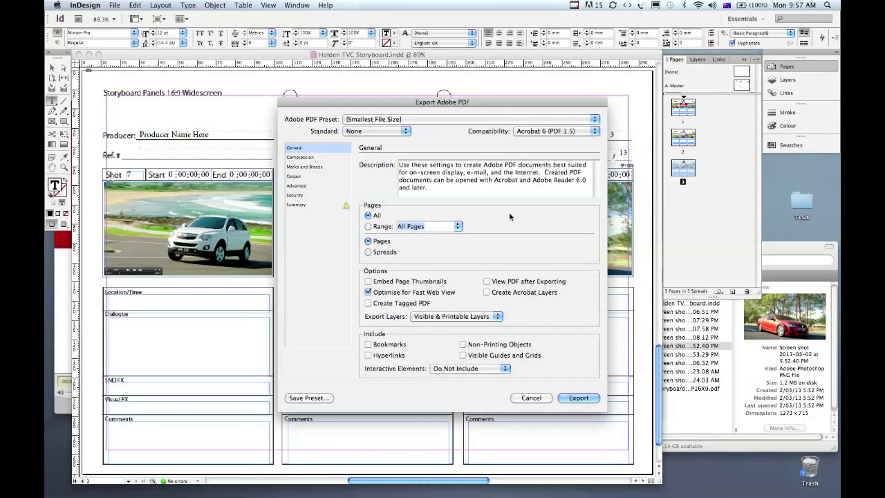
# Export all pages with the High Quality Print preset and View PDF after Exporting enabled, and page through the PDF to page 3 in Acrobat.
pyautogui.click(419, 120)
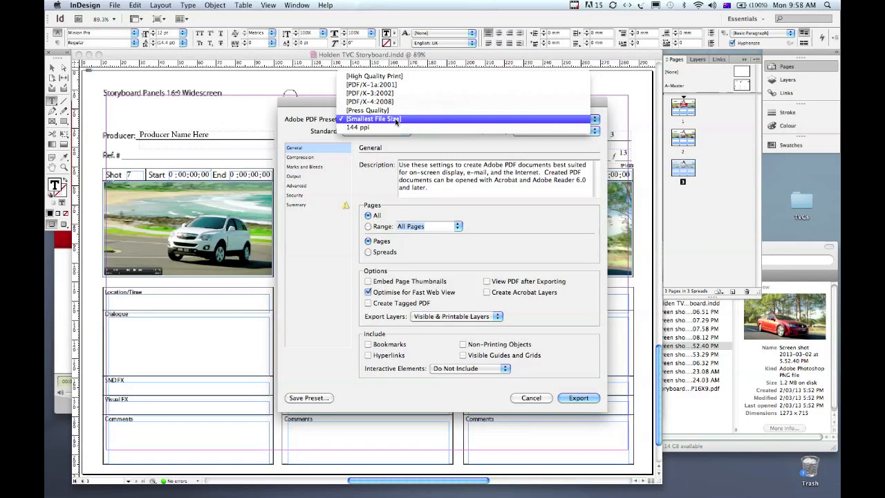
pyautogui.click(371, 79)
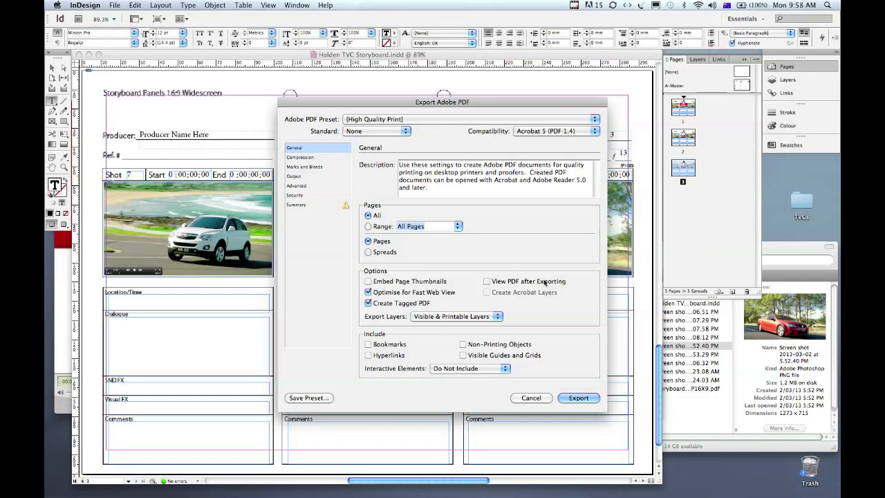
pyautogui.click(486, 281)
pyautogui.click(585, 396)
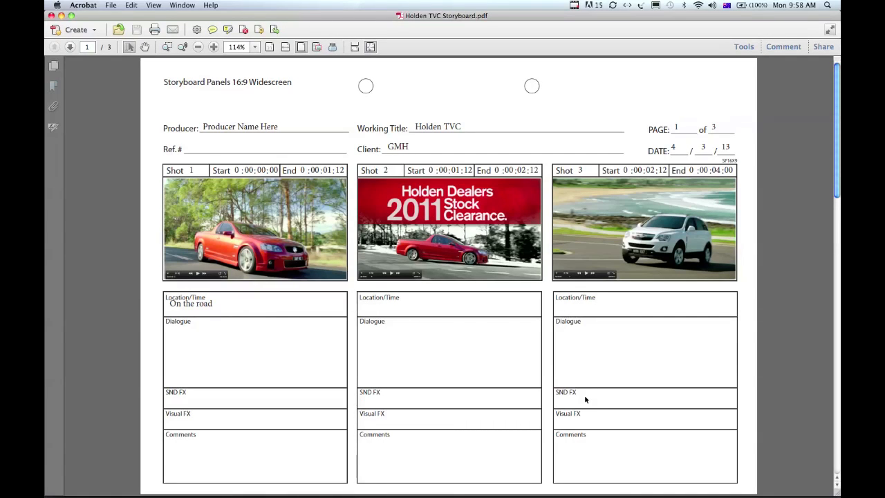
pyautogui.click(70, 48)
pyautogui.click(70, 49)
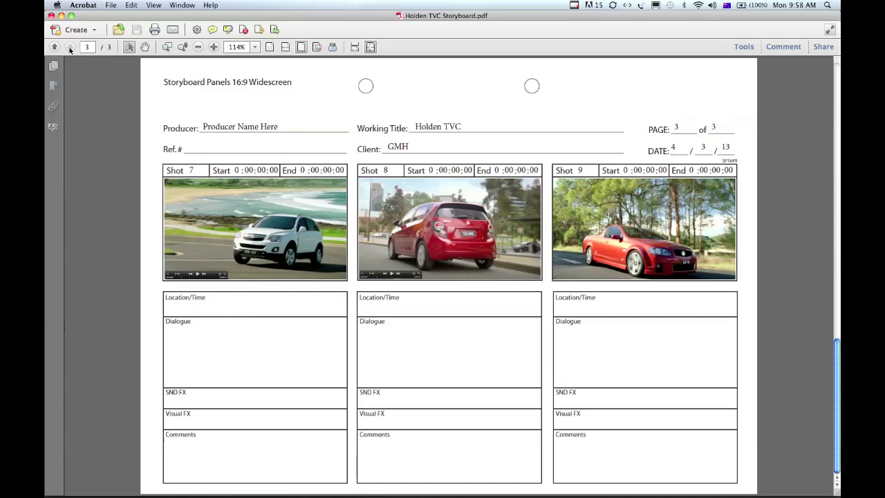